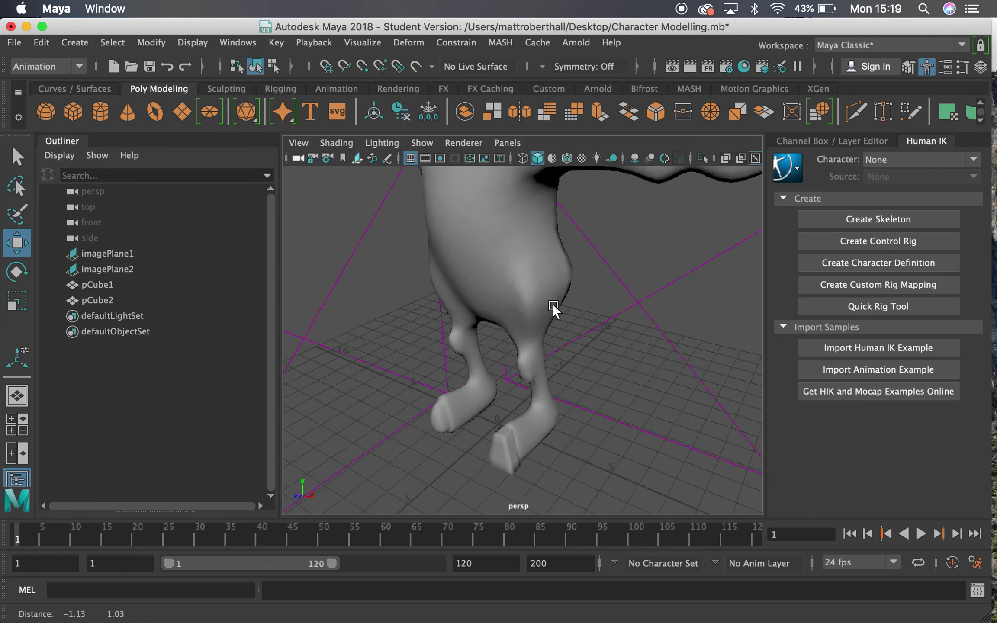
Examine the whole character model in the perspective view, and select its body mesh to show the wireframe
alt+drag(510, 305, 492, 339)
alt+right_drag(493, 339, 514, 318)
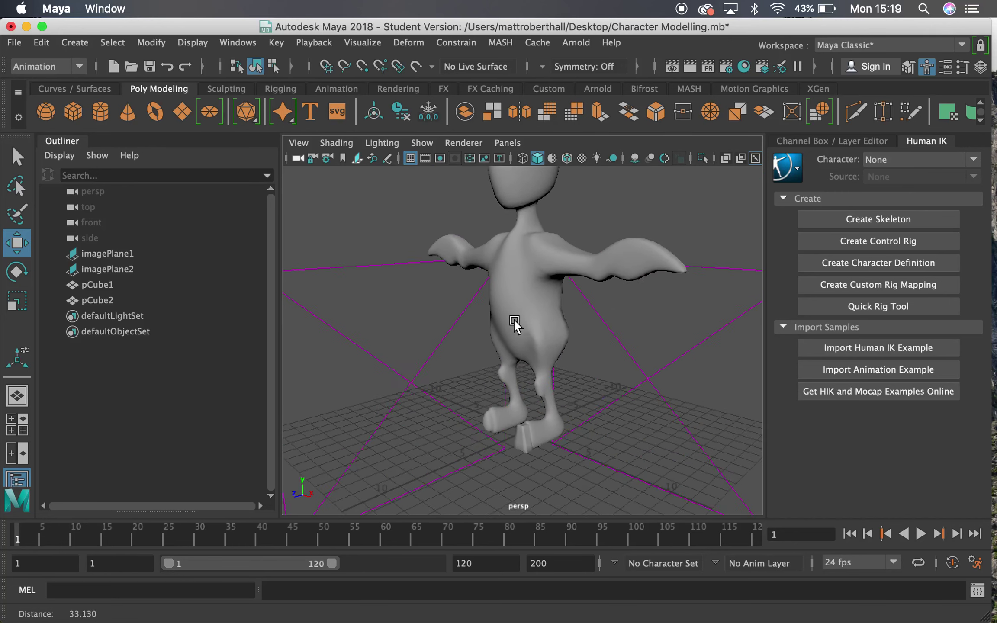
alt+middle_drag(514, 319, 532, 304)
scroll(532, 304, down, 10)
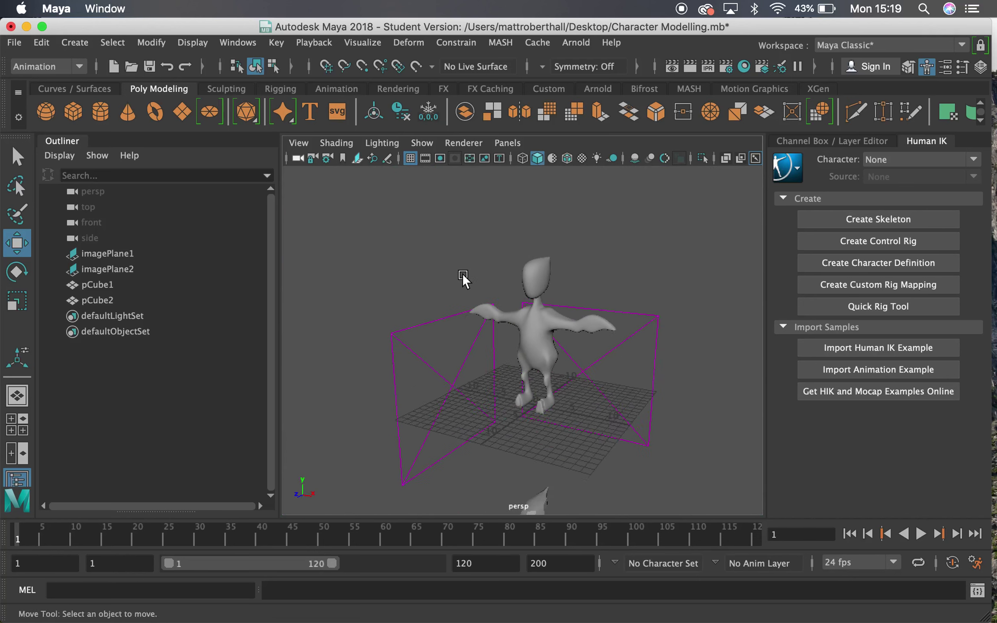
scroll(536, 310, up, 6)
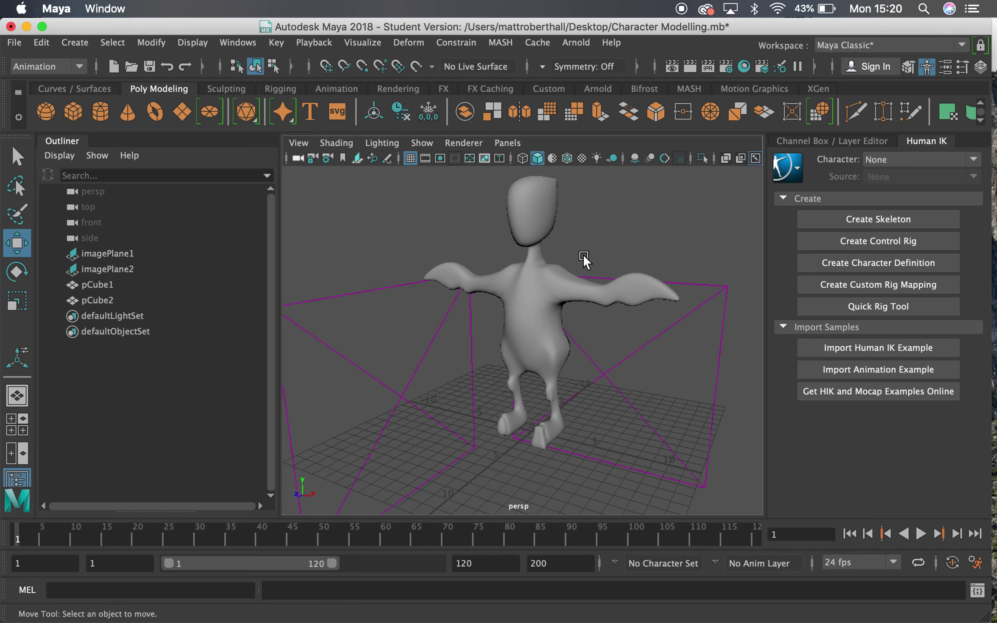
alt+drag(494, 220, 511, 291)
click(515, 291)
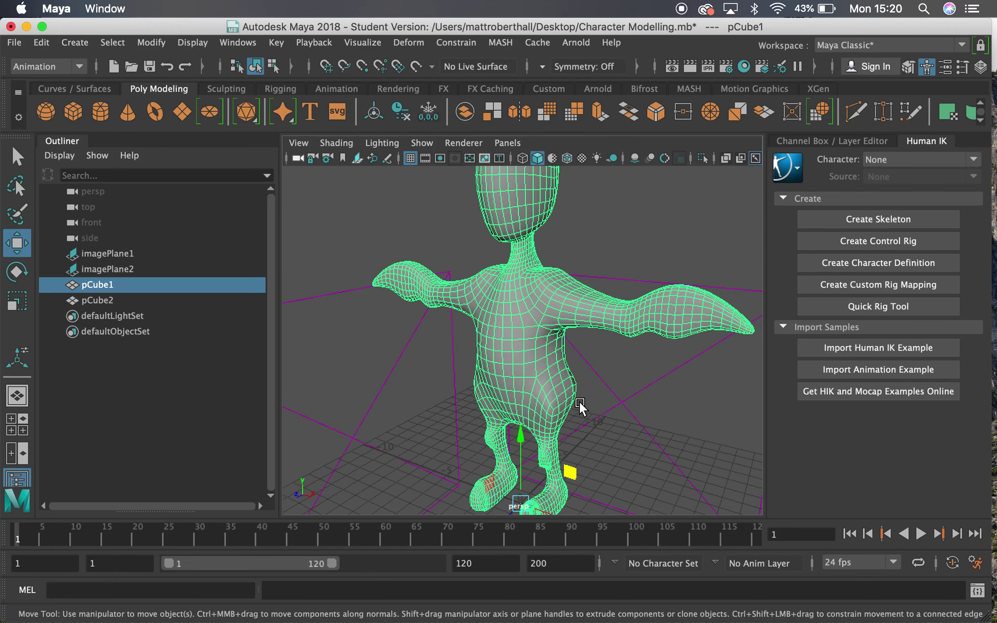
alt+drag(563, 388, 640, 255)
scroll(641, 256, up, 4)
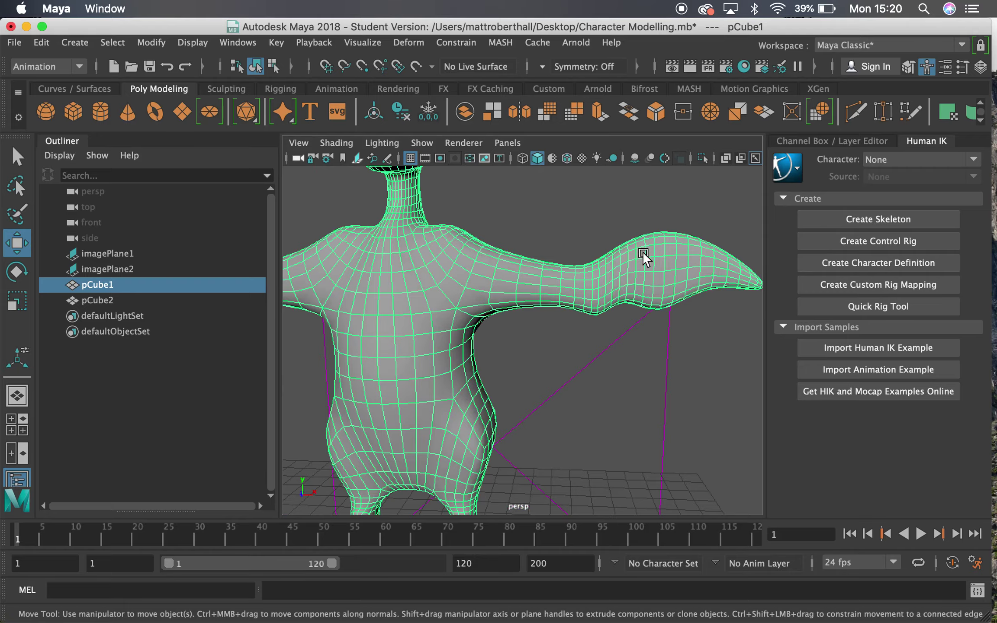
Examine the body mesh's wireframe around the neck, shoulders and arms from the front and back
alt+middle_drag(459, 259, 534, 369)
alt+drag(532, 367, 425, 344)
scroll(426, 344, up, 5)
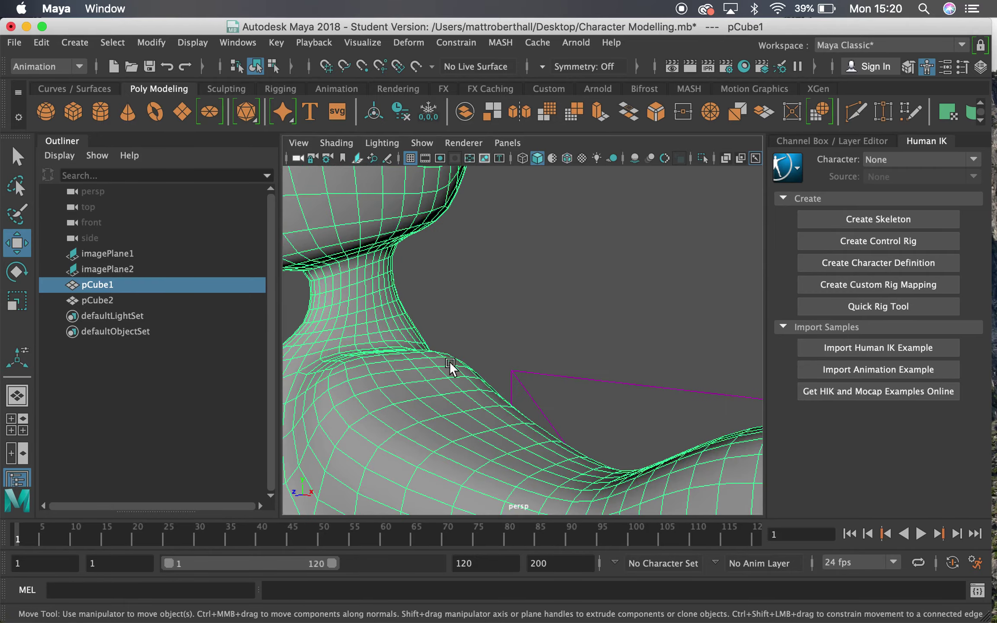
alt+middle_drag(449, 362, 524, 352)
alt+drag(473, 336, 523, 294)
scroll(498, 299, down, 4)
alt+middle_drag(390, 277, 475, 234)
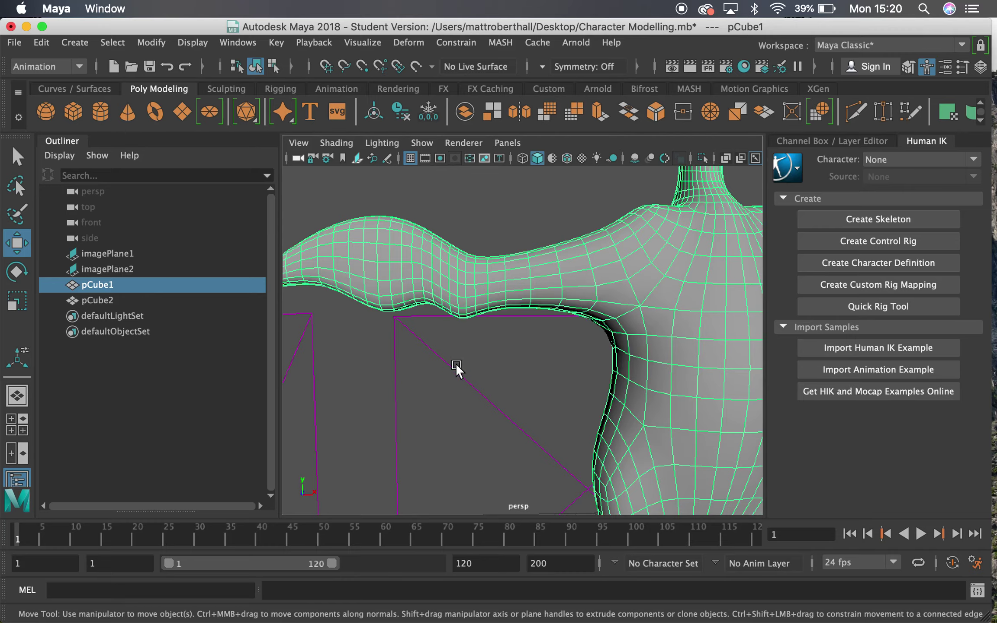
alt+middle_drag(543, 344, 427, 119)
alt+middle_drag(506, 525, 519, 515)
alt+middle_drag(525, 387, 540, 331)
alt+drag(539, 330, 498, 273)
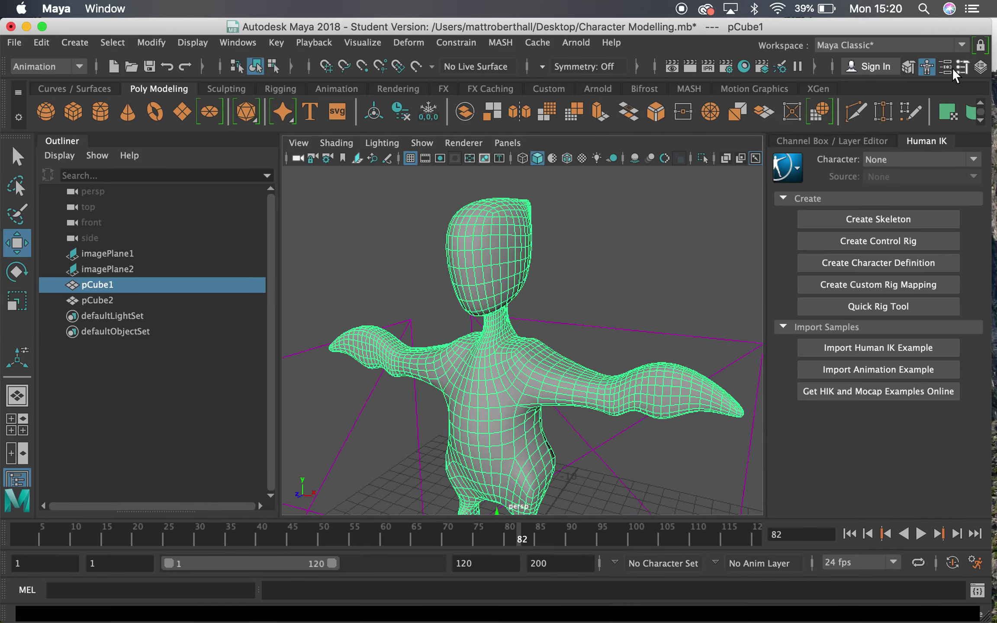
Create a HumanIK skeleton in the scene and compare its size with the character mesh
click(871, 220)
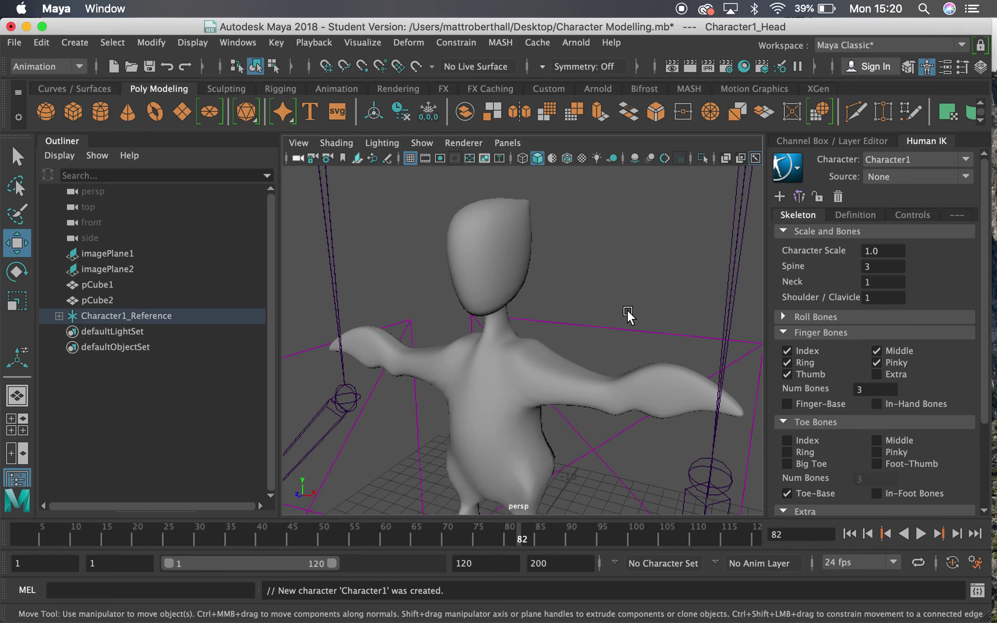
alt+right_drag(623, 299, 426, 275)
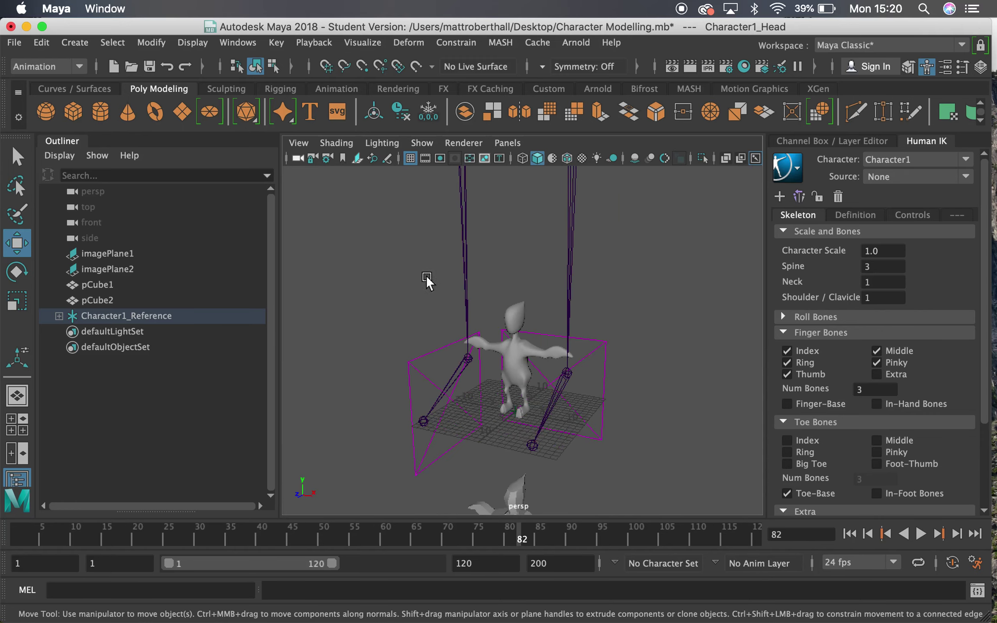
alt+right_drag(554, 330, 574, 311)
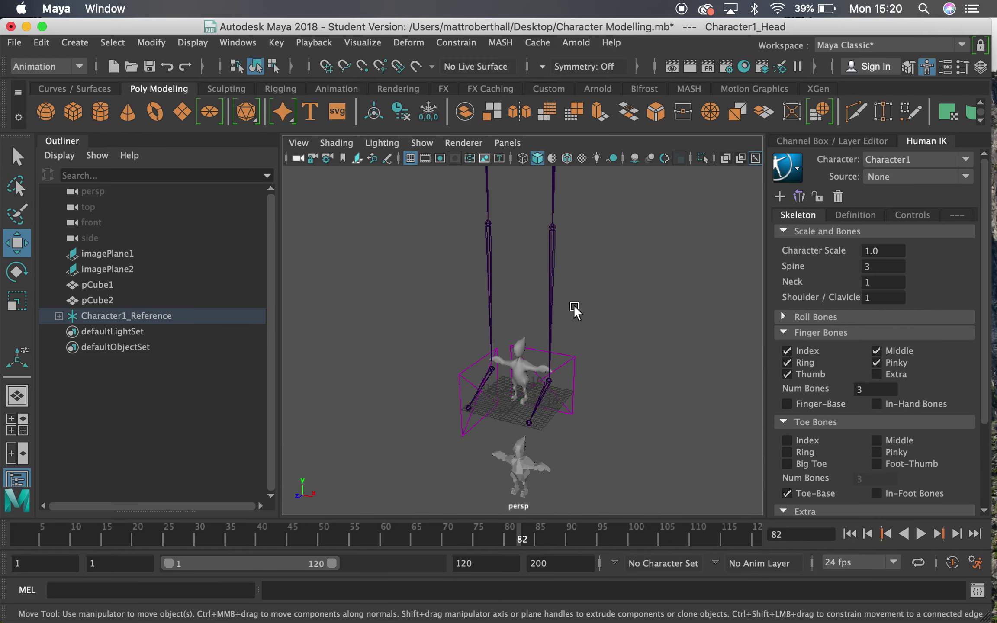
Set the active HumanIK character to None, and select Character1 again to bring its settings back
click(929, 68)
click(929, 68)
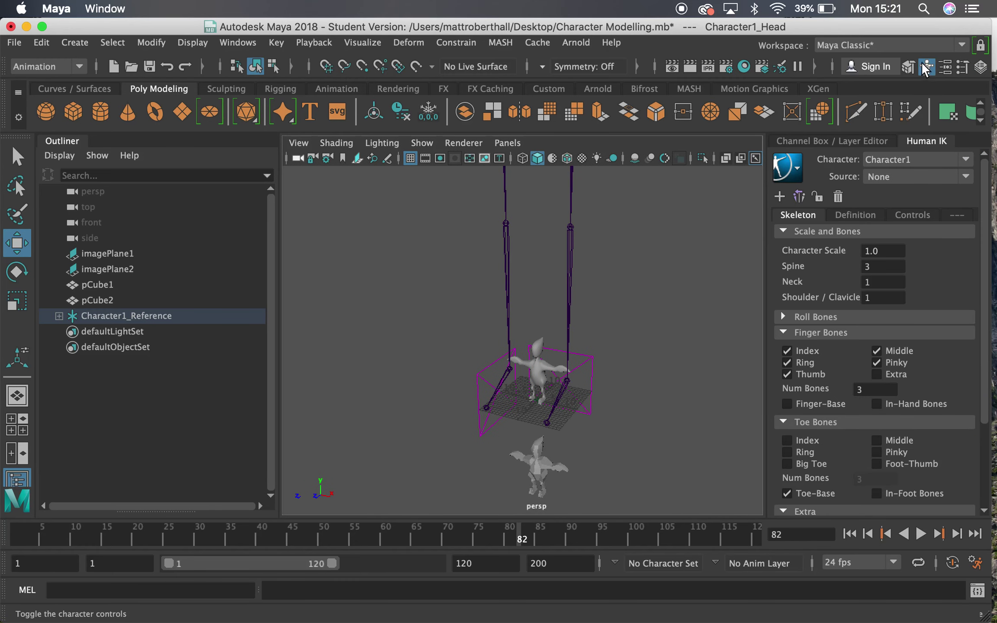
click(918, 161)
click(898, 177)
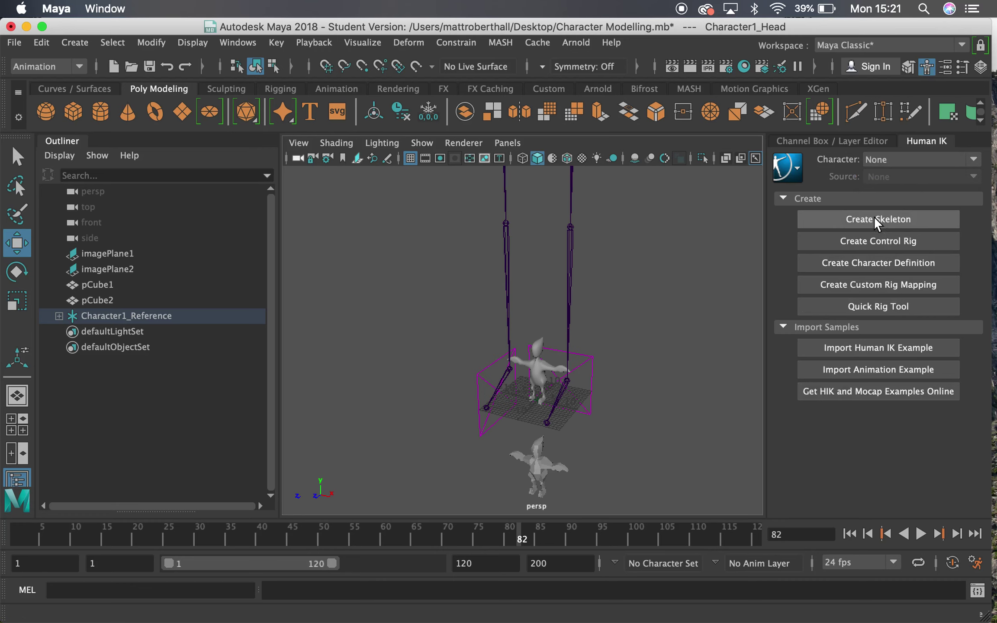
click(907, 160)
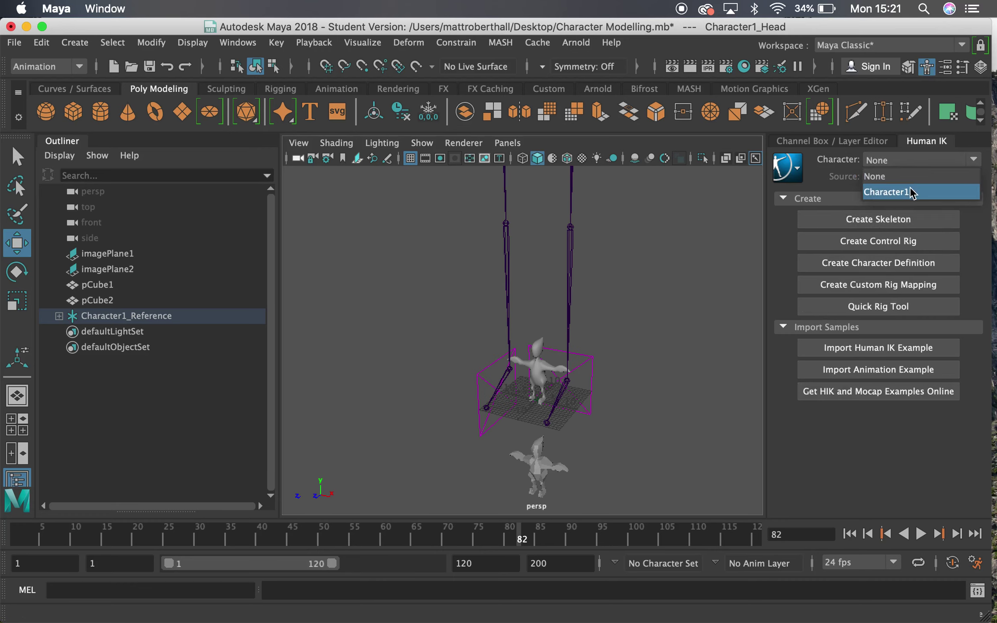
click(903, 193)
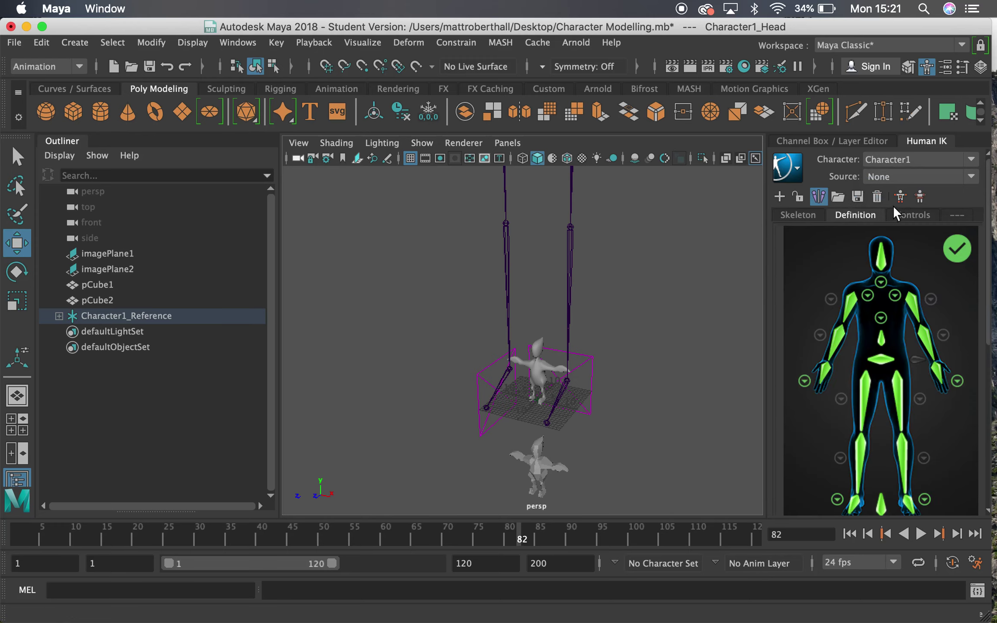
Shrink the oversized skeleton towards the mesh by lowering its HumanIK character scale
alt+drag(545, 354, 617, 320)
alt+right_drag(624, 320, 484, 270)
alt+middle_drag(559, 314, 552, 400)
alt+drag(552, 400, 549, 404)
alt+middle_drag(551, 405, 552, 371)
alt+right_drag(552, 371, 537, 387)
alt+drag(538, 385, 487, 378)
click(805, 214)
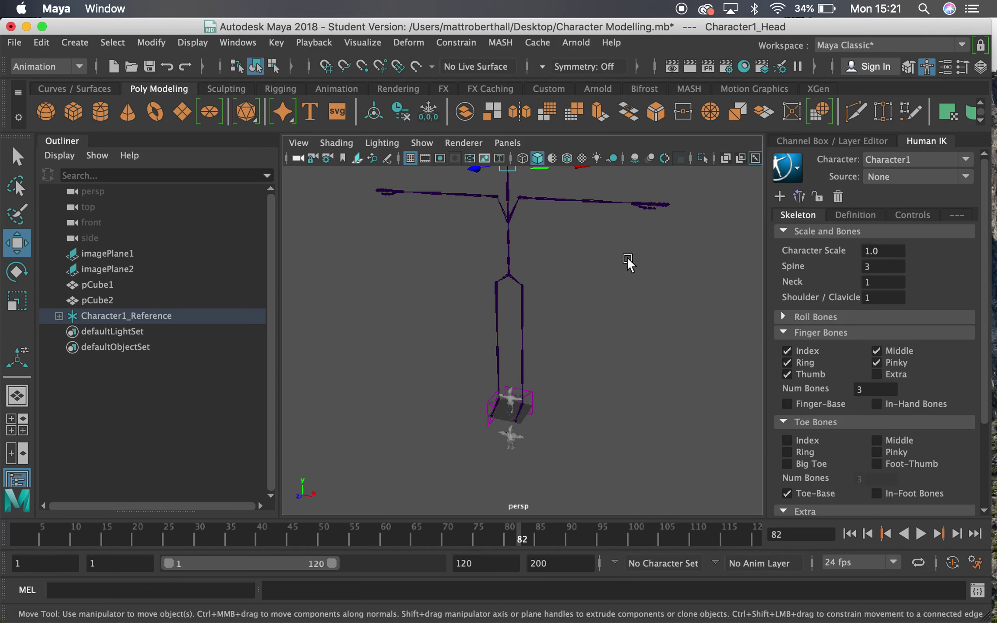
double_click(881, 249)
text(.25)
key(Return)
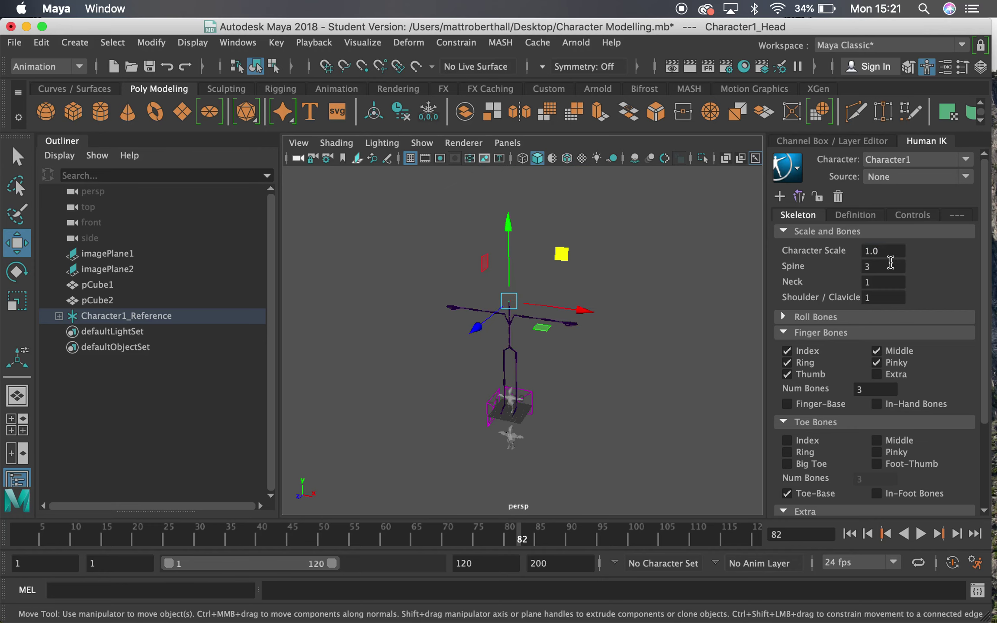
Repeatedly reduce the HumanIK character scale until the skeleton is slightly smaller than the character mesh
drag(891, 253, 842, 250)
text(.1)
key(Return)
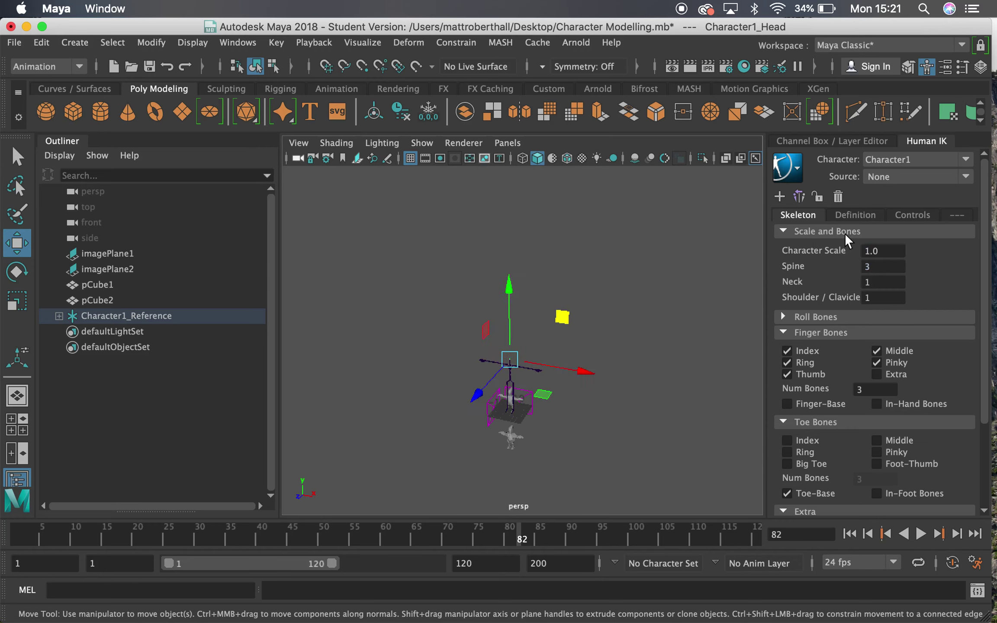
drag(892, 248, 636, 238)
text(.1)
key(Return)
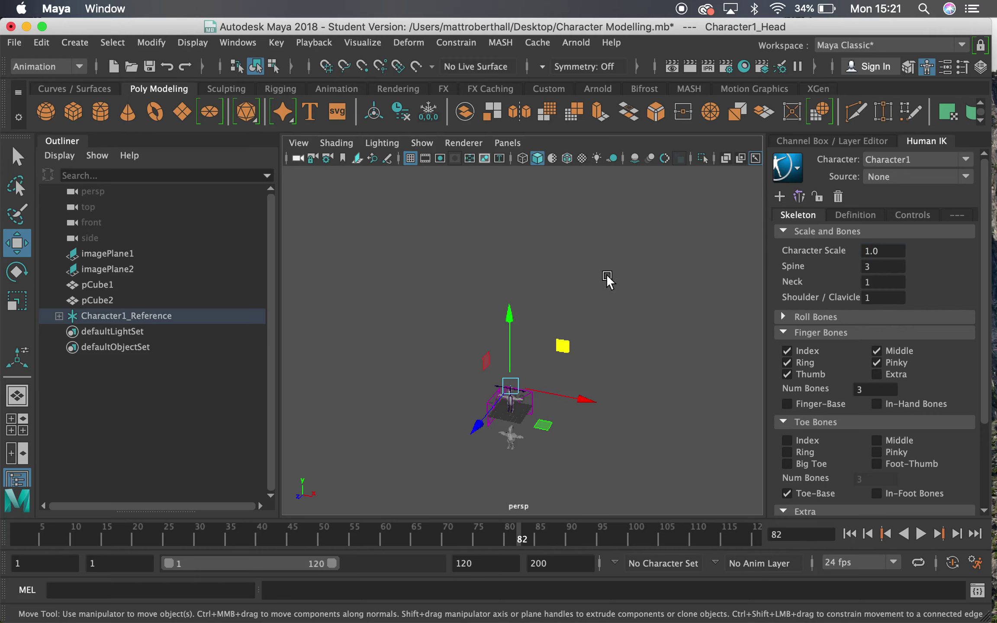
alt+middle_drag(539, 315, 587, 423)
alt+middle_drag(517, 444, 574, 199)
scroll(574, 200, up, 4)
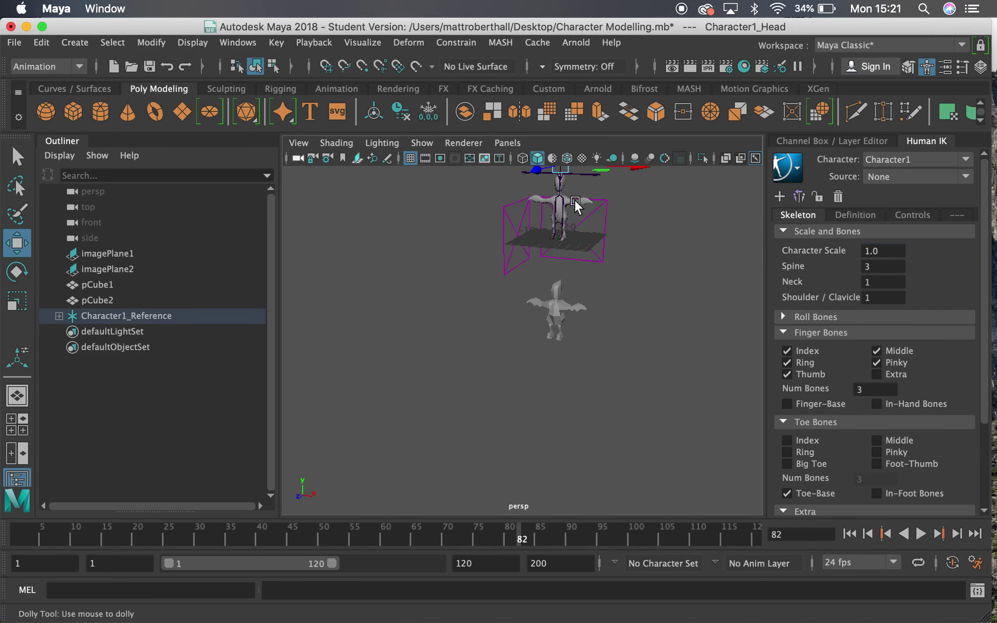
alt+middle_drag(621, 259, 563, 372)
scroll(562, 373, up, 5)
alt+middle_drag(545, 258, 558, 409)
double_click(885, 252)
text(1.0)
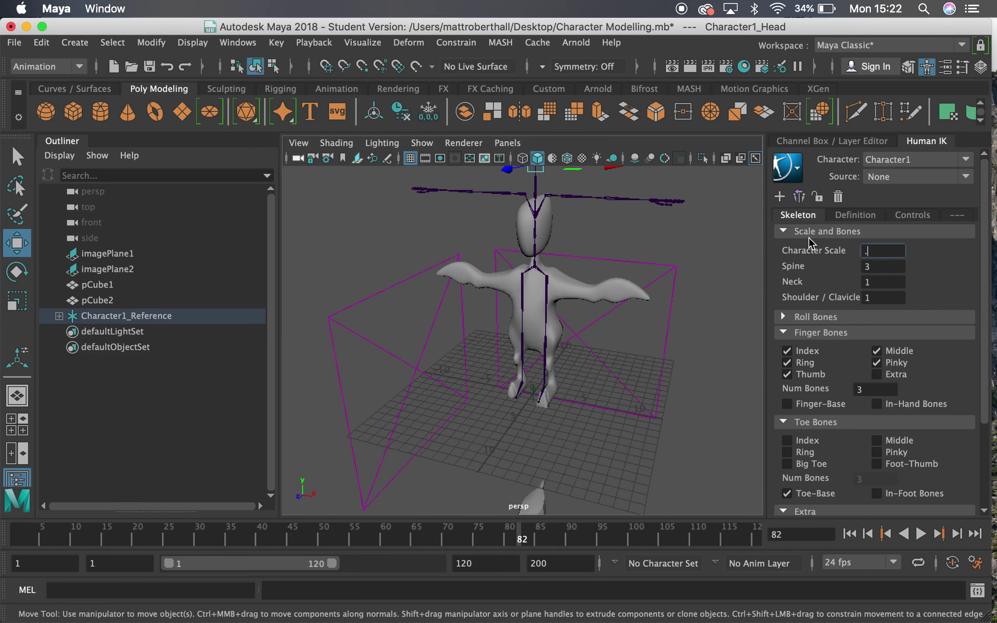
key(Return)
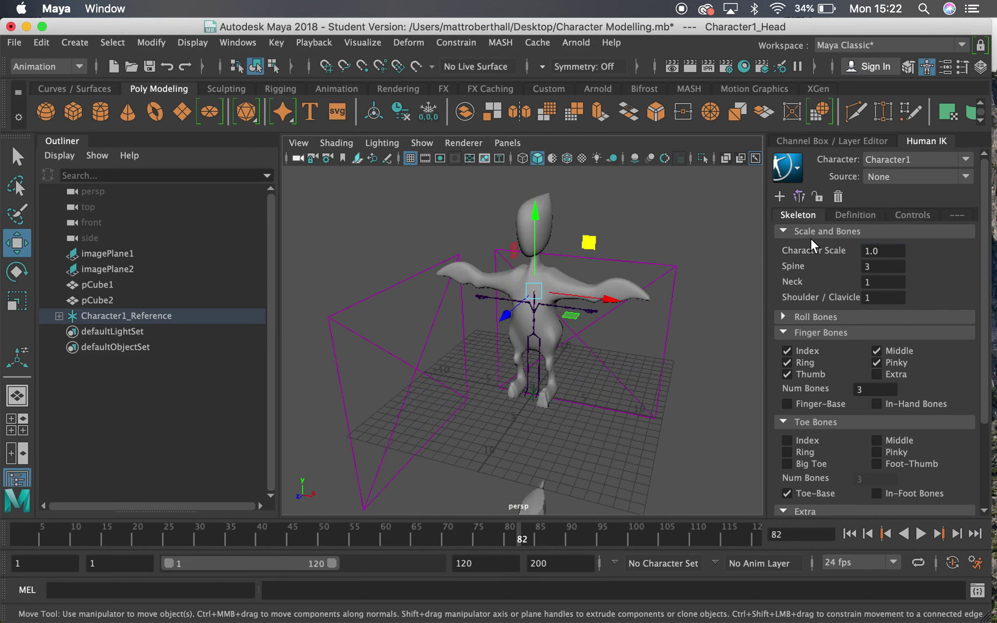
Enlarge the skeleton with a character scale of 1.1 and enlarge it once more to bring its arms to the mesh's arm height
double_click(888, 251)
text(1.1)
key(Return)
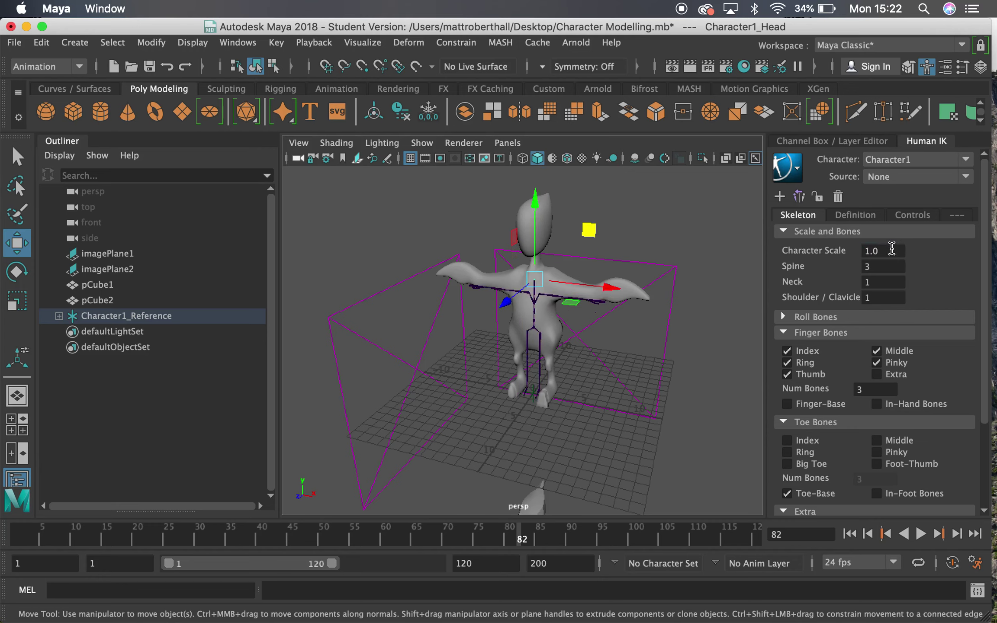
text(1.)
key(Return)
alt+drag(517, 312, 540, 302)
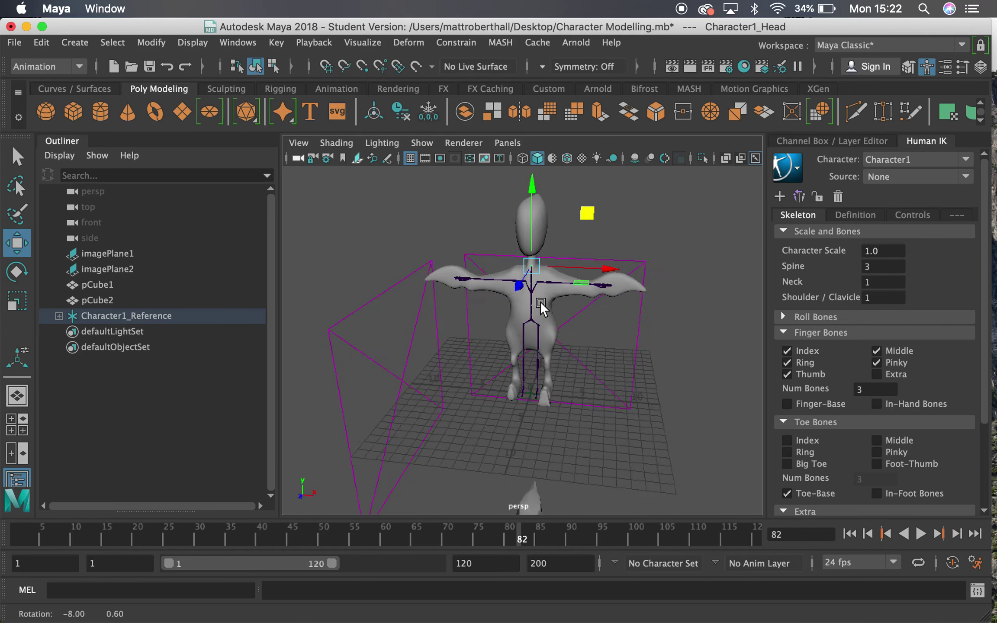
Turn off the index, middle, ring, pinky and thumb finger bones of the skeleton
alt+right_drag(540, 302, 651, 356)
alt+drag(584, 288, 531, 332)
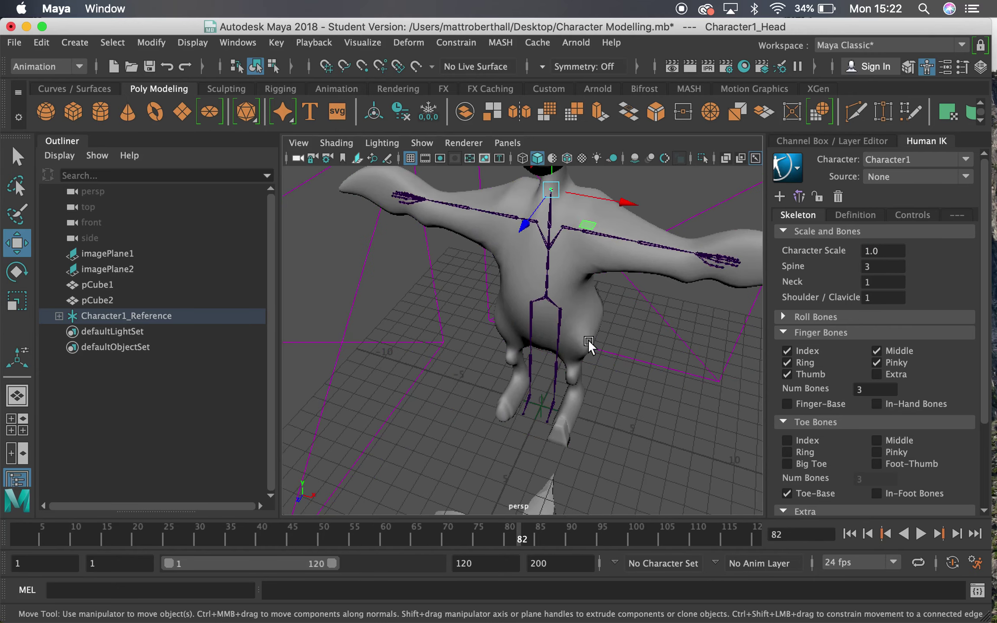
click(788, 353)
click(787, 376)
click(877, 363)
click(877, 351)
alt+drag(498, 373, 535, 348)
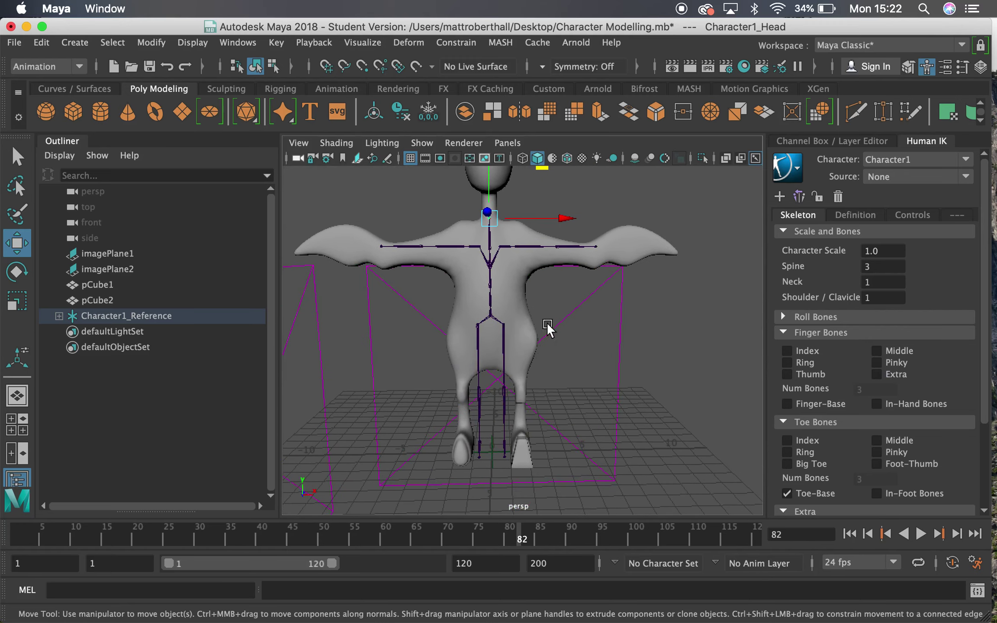
Move the left upper-leg joint outwards and slightly down so that it sits inside the mesh's left thigh
alt+drag(622, 389, 529, 355)
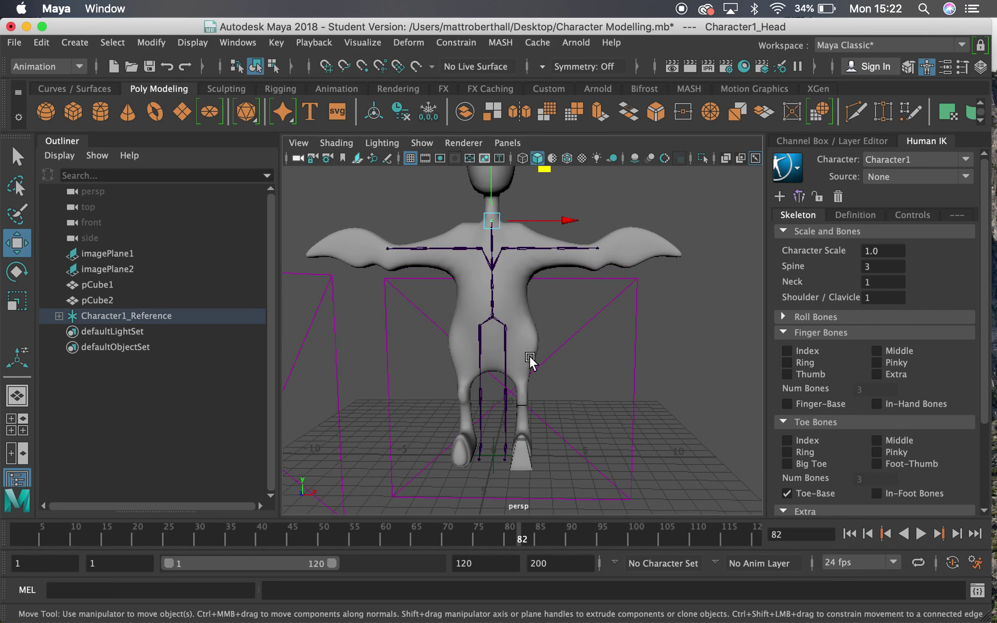
click(506, 334)
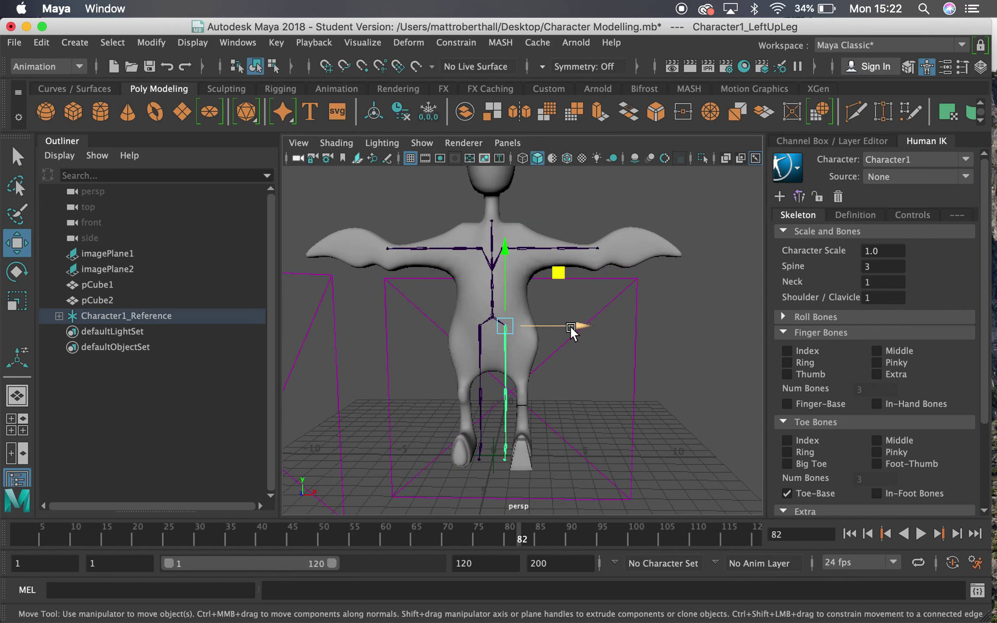
drag(570, 325, 583, 326)
alt+right_drag(576, 332, 590, 396)
alt+drag(590, 396, 570, 410)
alt+middle_drag(571, 411, 550, 348)
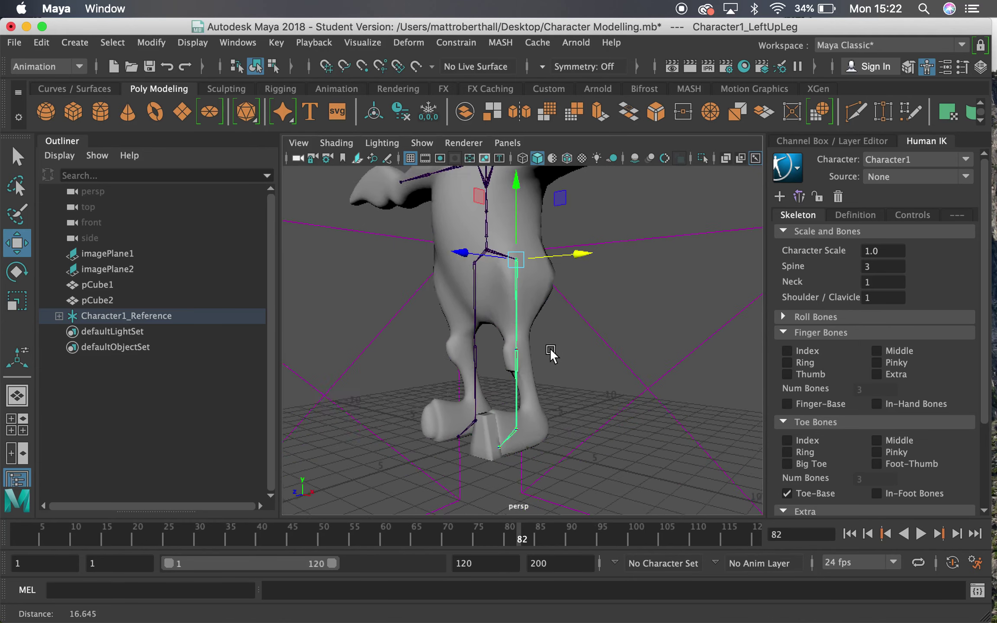
alt+drag(551, 348, 552, 245)
key(d)
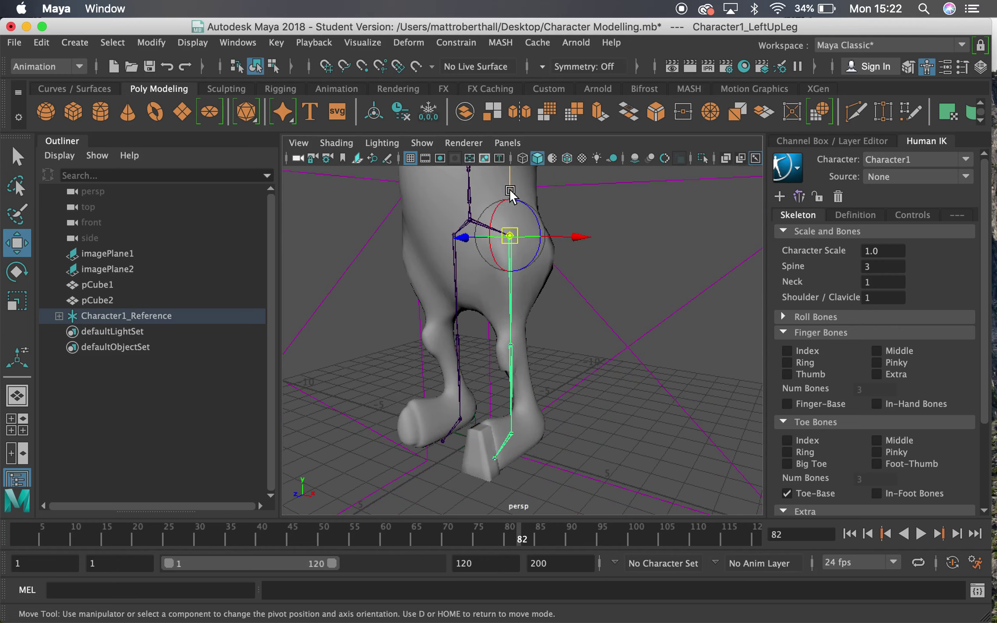
drag(509, 190, 508, 214)
alt+drag(543, 289, 563, 452)
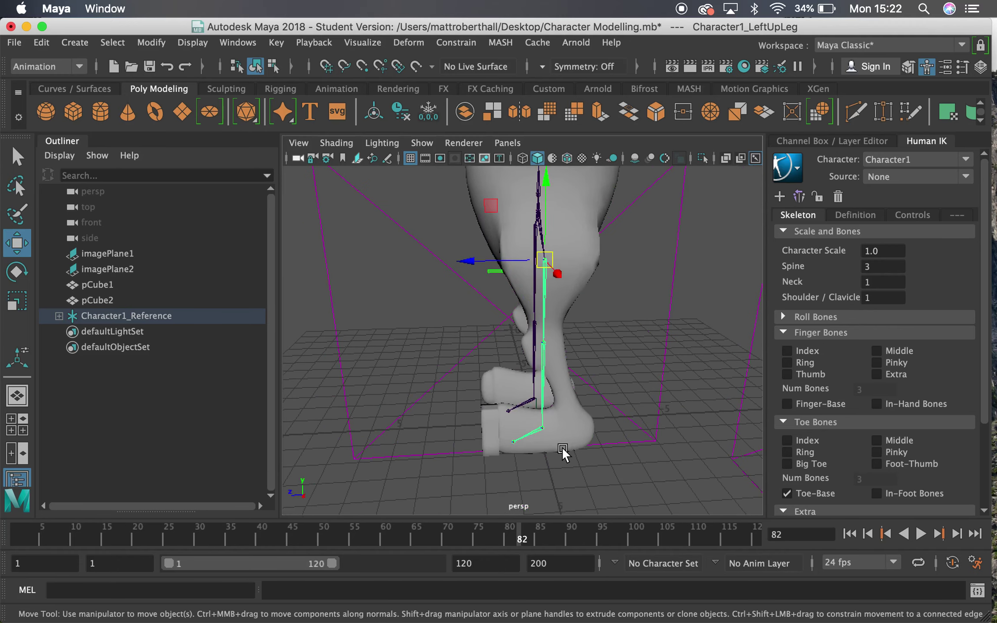
Move the left foot joint back towards the heel and the left toe joint forward inside the foot mesh
click(542, 428)
drag(474, 428, 502, 427)
alt+drag(613, 441, 592, 417)
drag(529, 396, 524, 384)
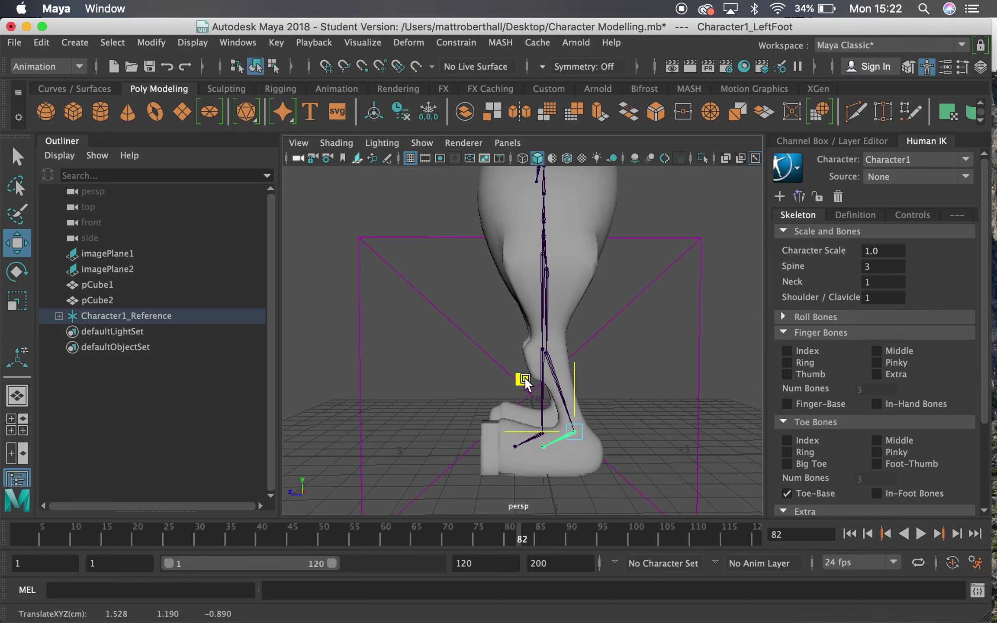
click(545, 448)
drag(493, 396, 475, 250)
Mirror the left leg's joint positions onto the right side of the skeleton
click(499, 273)
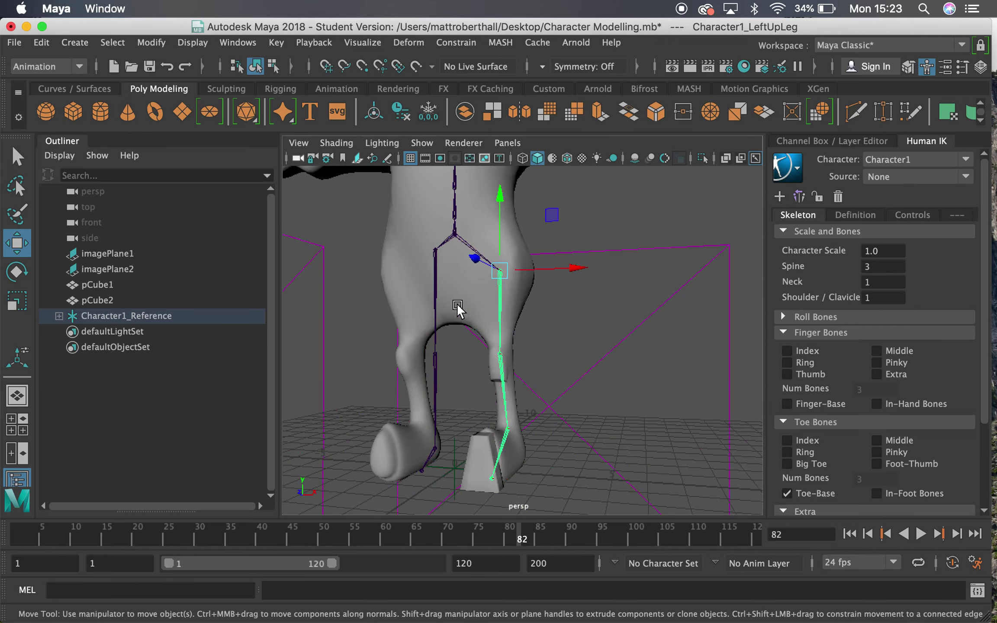
alt+drag(457, 303, 605, 240)
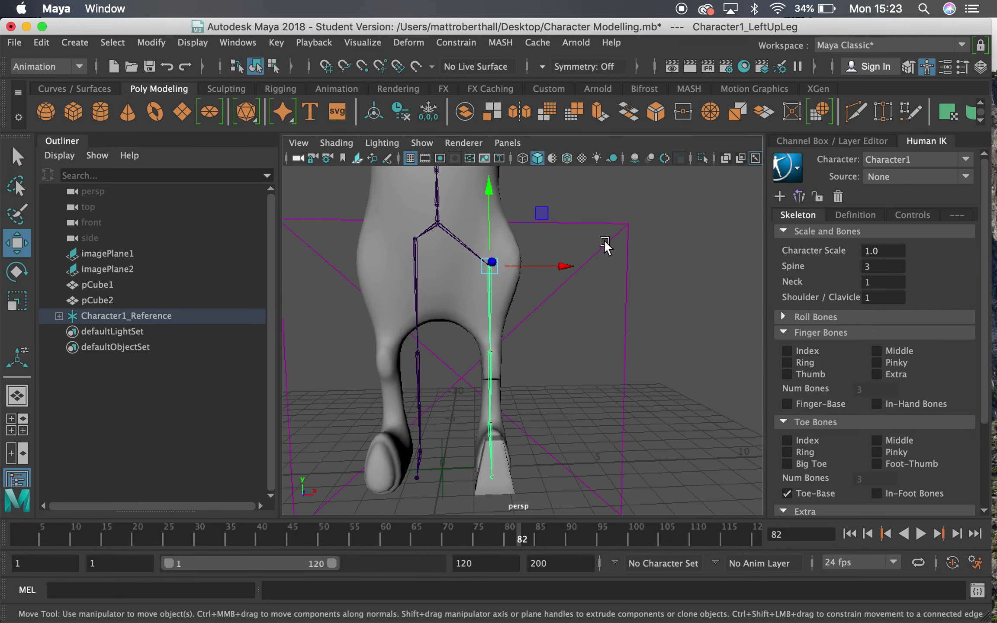
click(800, 197)
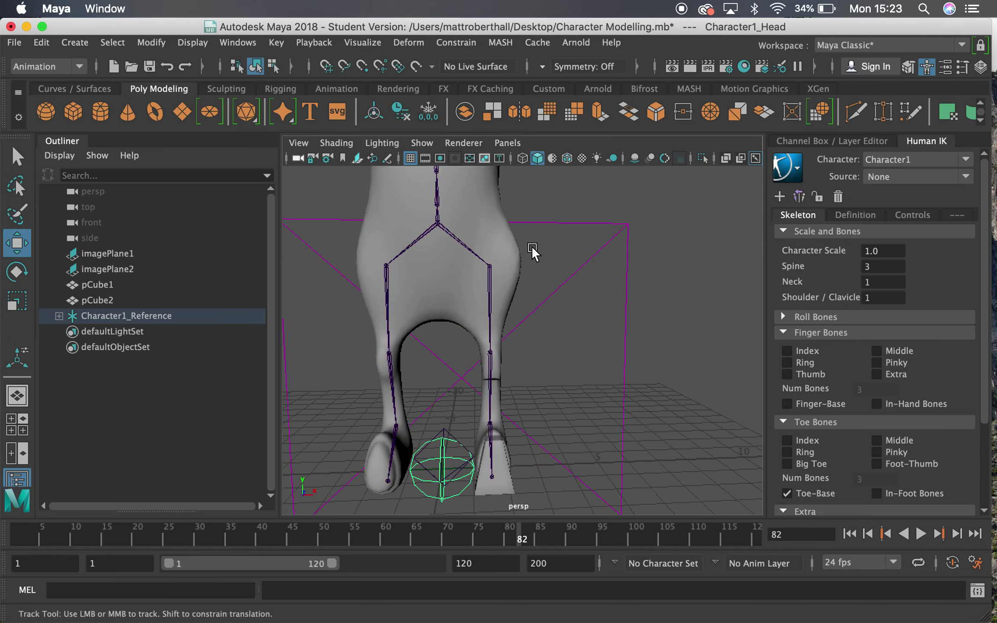
Move the left shoulder joint outwards and slightly up so that it sits nearer the mesh's left shoulder
alt+middle_drag(532, 246, 532, 323)
scroll(598, 347, down, 5)
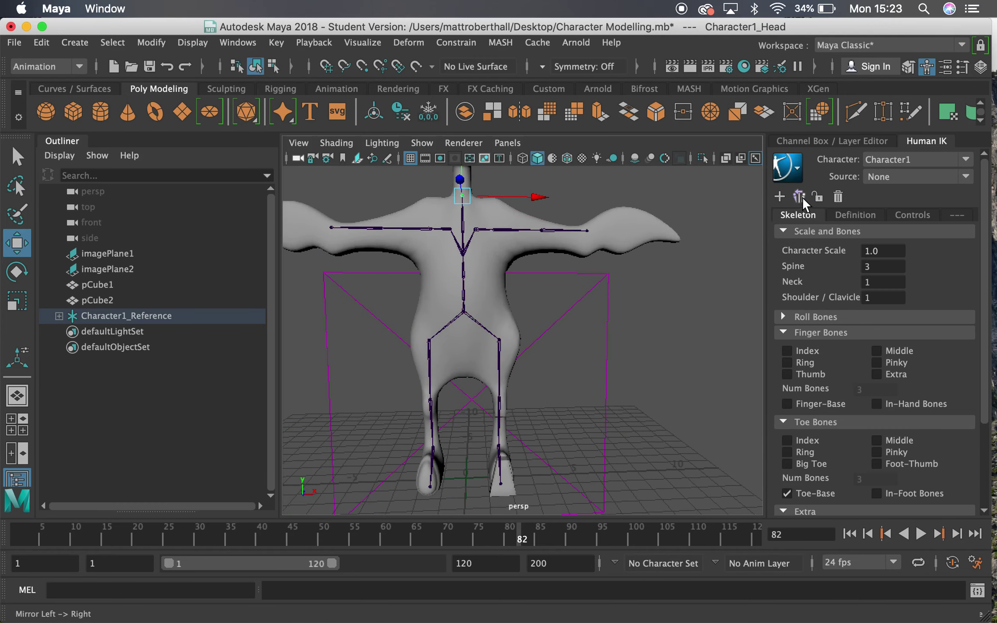
alt+drag(486, 266, 289, 309)
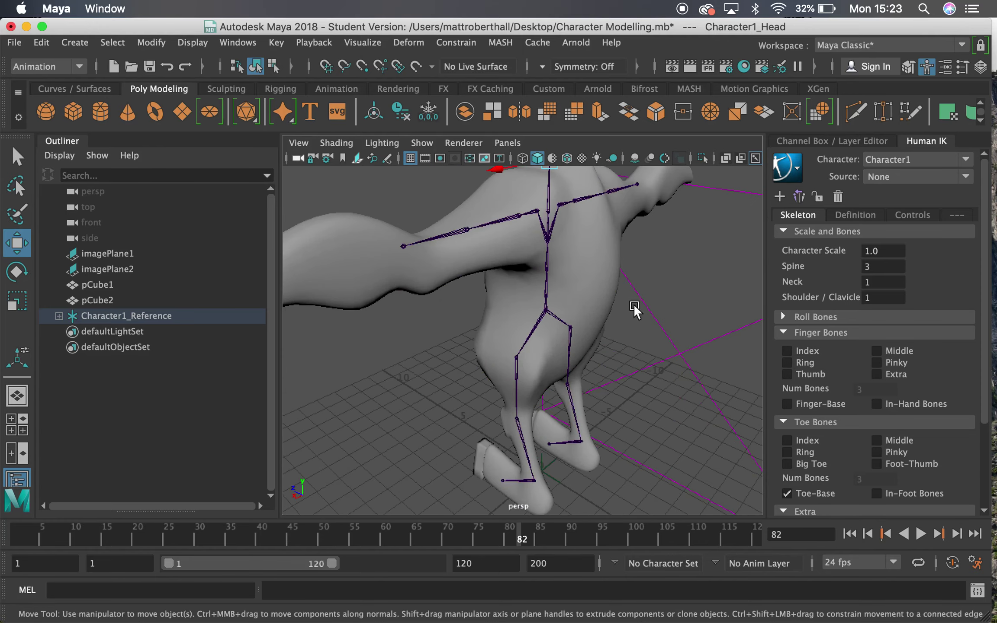
alt+drag(633, 304, 578, 282)
scroll(578, 283, up, 3)
alt+middle_drag(575, 290, 549, 376)
alt+drag(541, 350, 588, 337)
mouse_move(497, 280)
alt+mouse_down()
mouse_move(486, 273)
mouse_move(501, 280)
alt+mouse_up()
click(491, 253)
alt+middle_drag(507, 280, 475, 267)
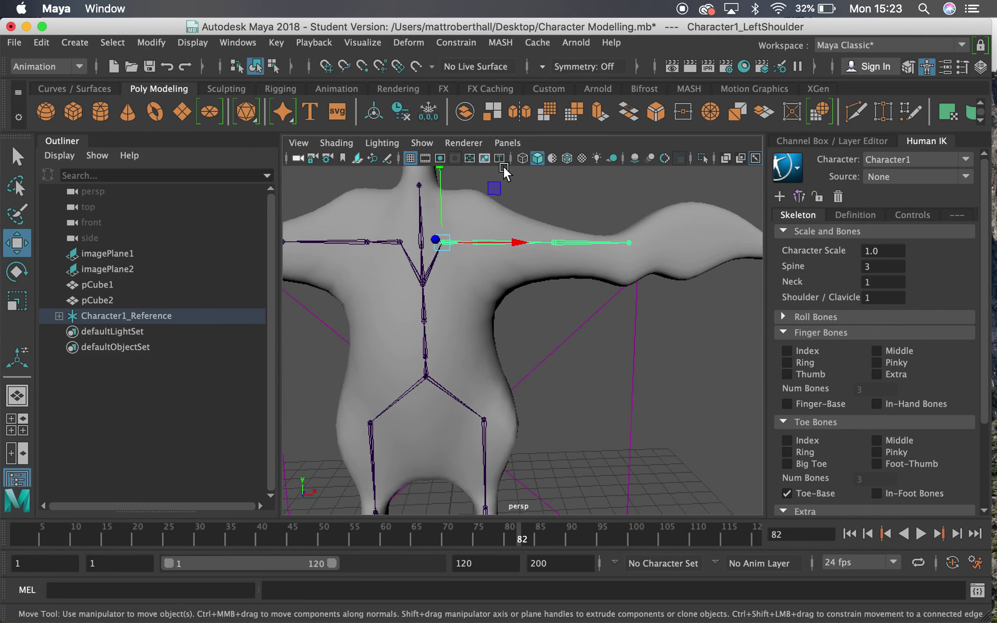
mouse_move(497, 182)
mouse_down()
mouse_move(508, 176)
mouse_move(511, 188)
mouse_up()
click(554, 293)
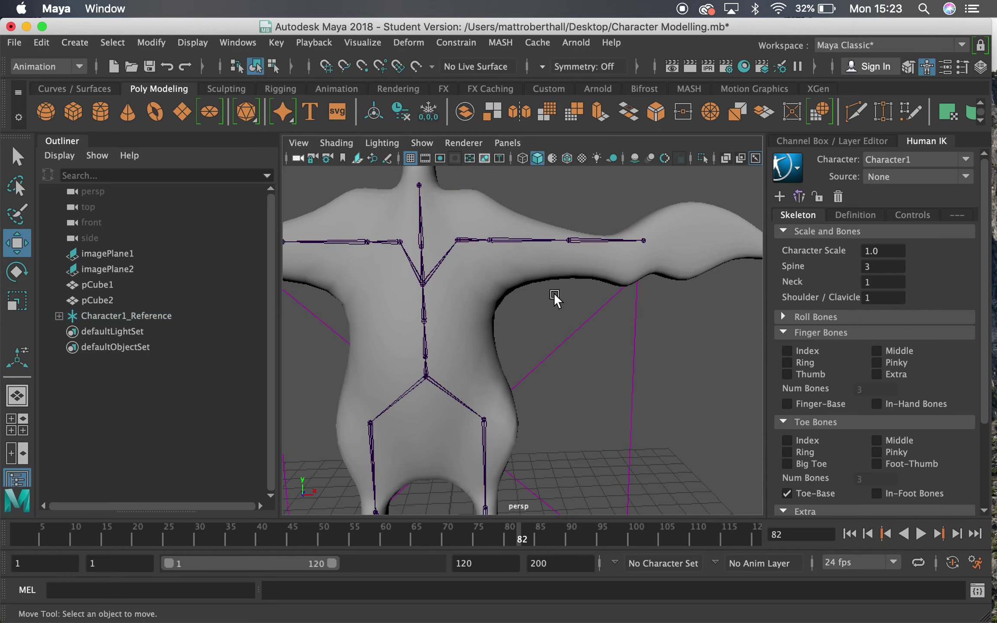
Move the left forearm joint outwards and slightly down inside the mesh's arm
click(489, 238)
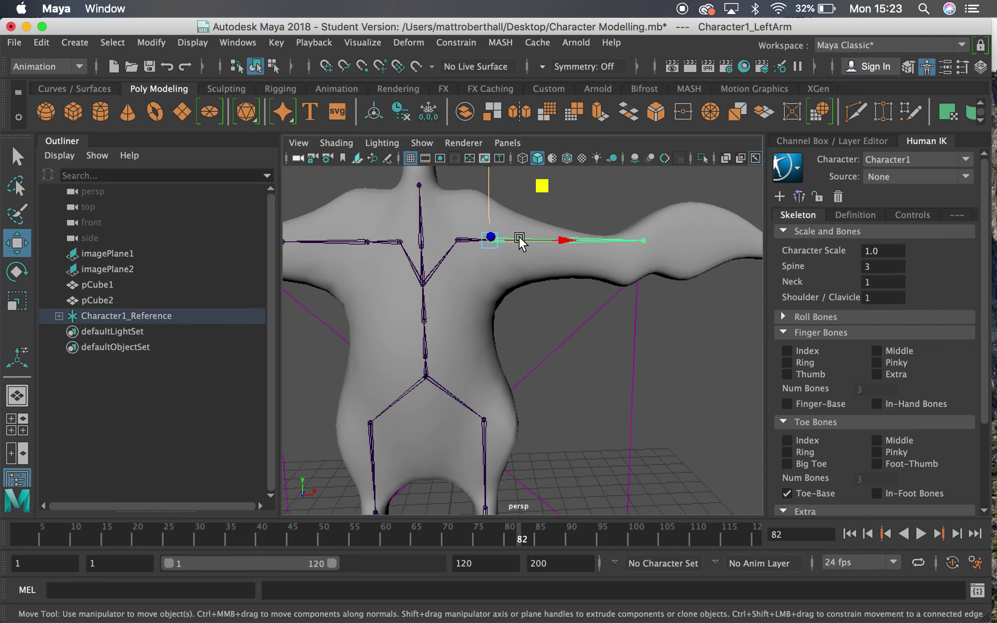
alt+middle_drag(549, 240, 531, 242)
alt+drag(530, 239, 545, 233)
key(q)
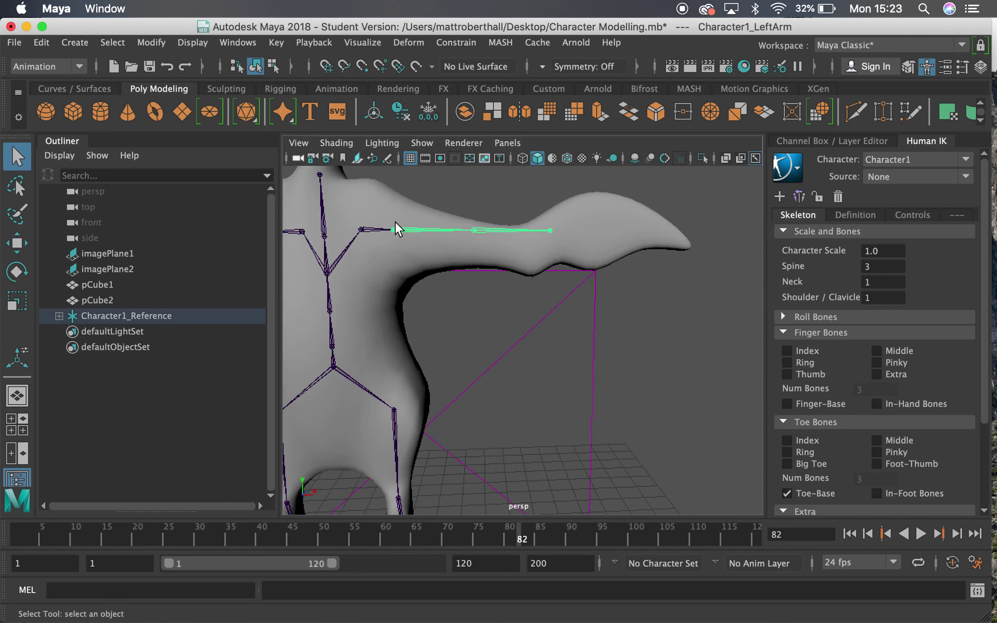
key(w)
key(q)
click(477, 226)
key(w)
drag(530, 177, 567, 190)
key(q)
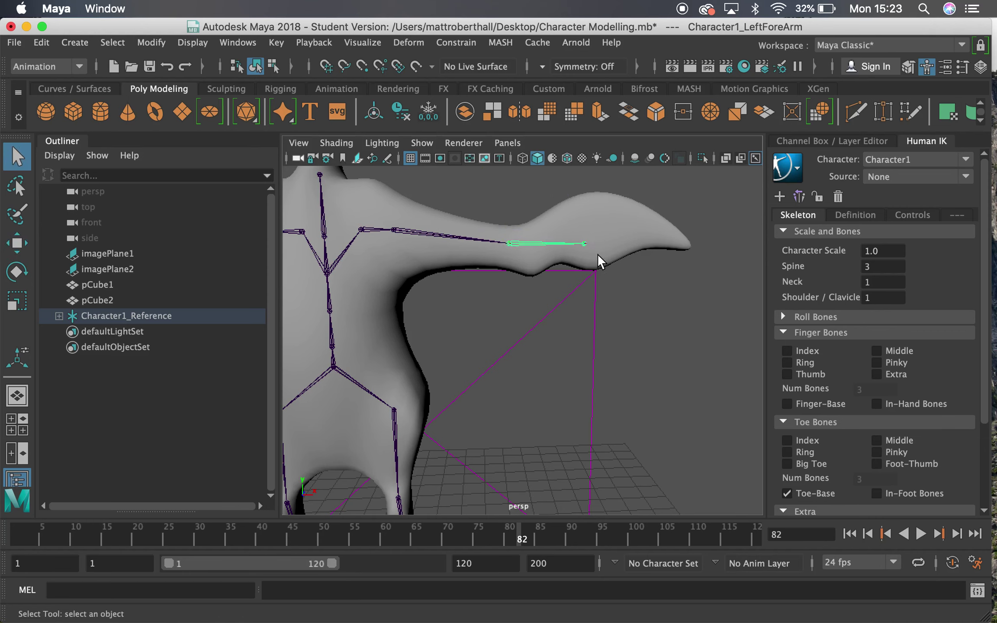
Move the left hand joint outwards and slightly up, close to the tip of the mesh's arm
click(587, 245)
key(w)
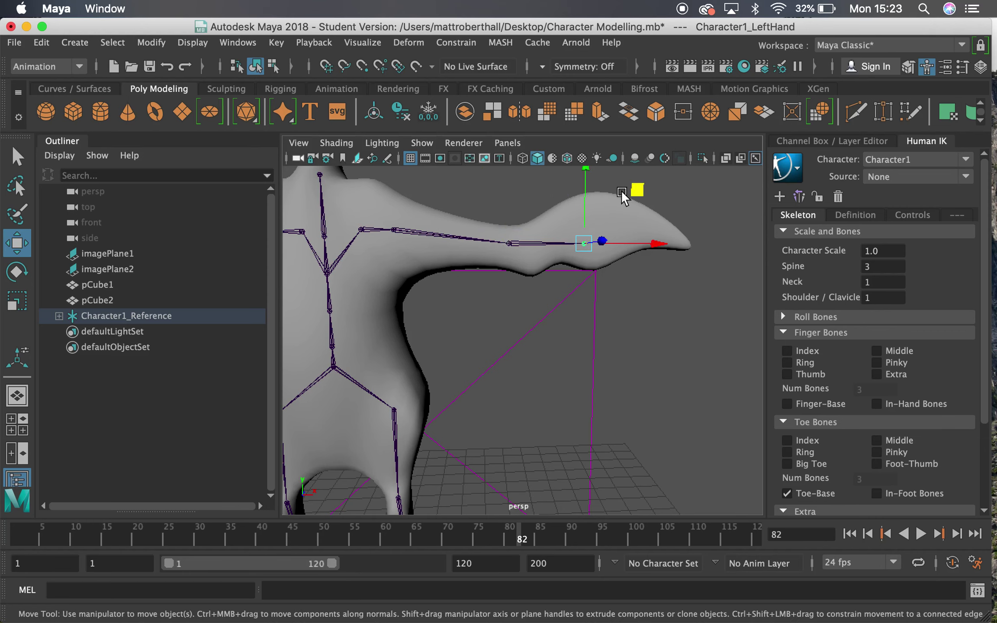
click(670, 186)
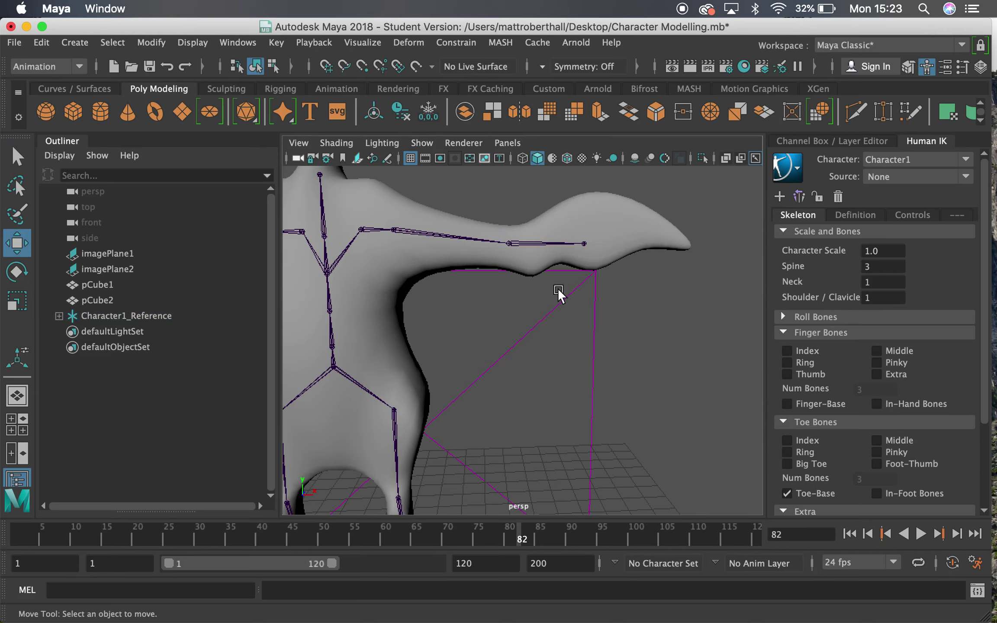
click(587, 241)
drag(632, 189, 703, 176)
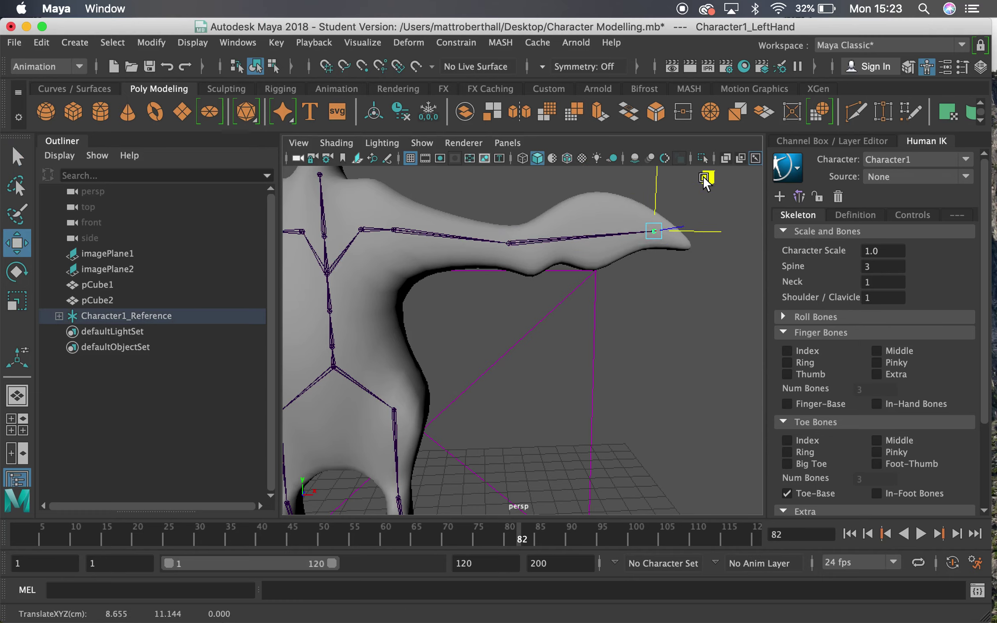
Shift the left forearm and hand joints slightly backwards so they run through the depth of the arm mesh
alt+drag(681, 226, 490, 377)
click(508, 338)
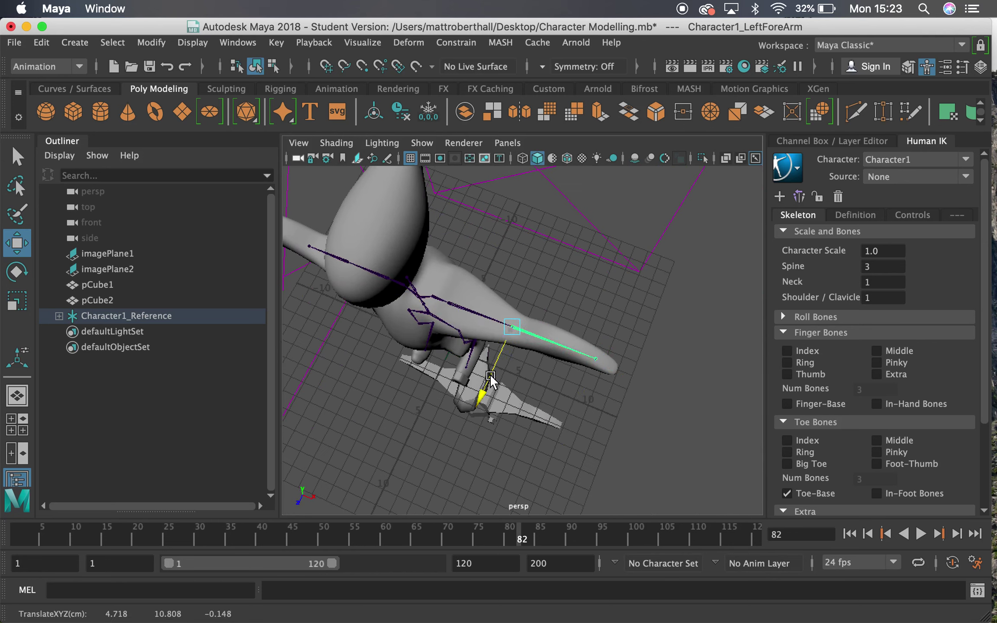
key(q)
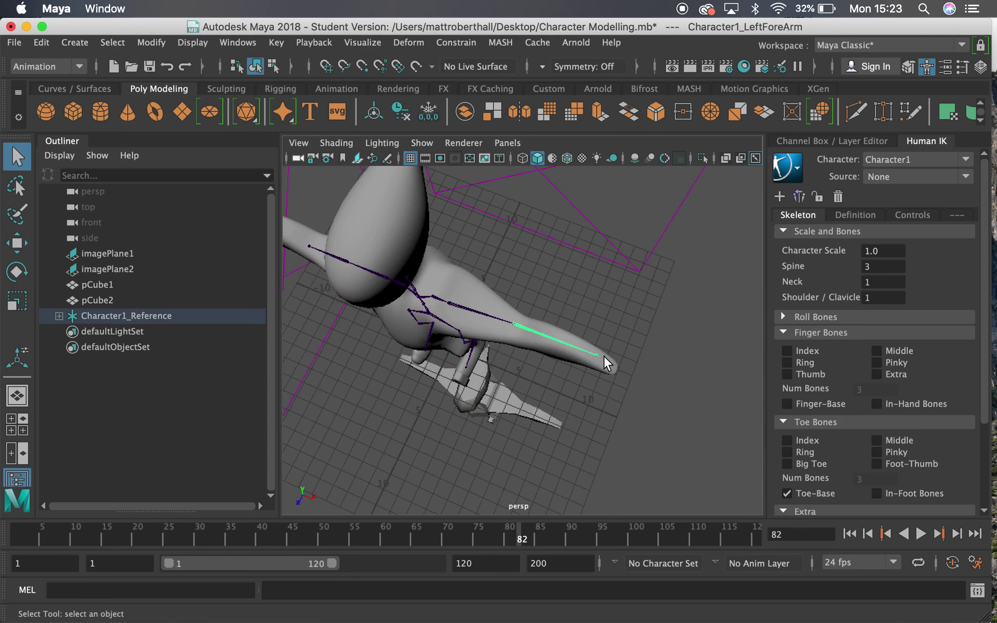
click(602, 357)
key(w)
drag(582, 389, 628, 214)
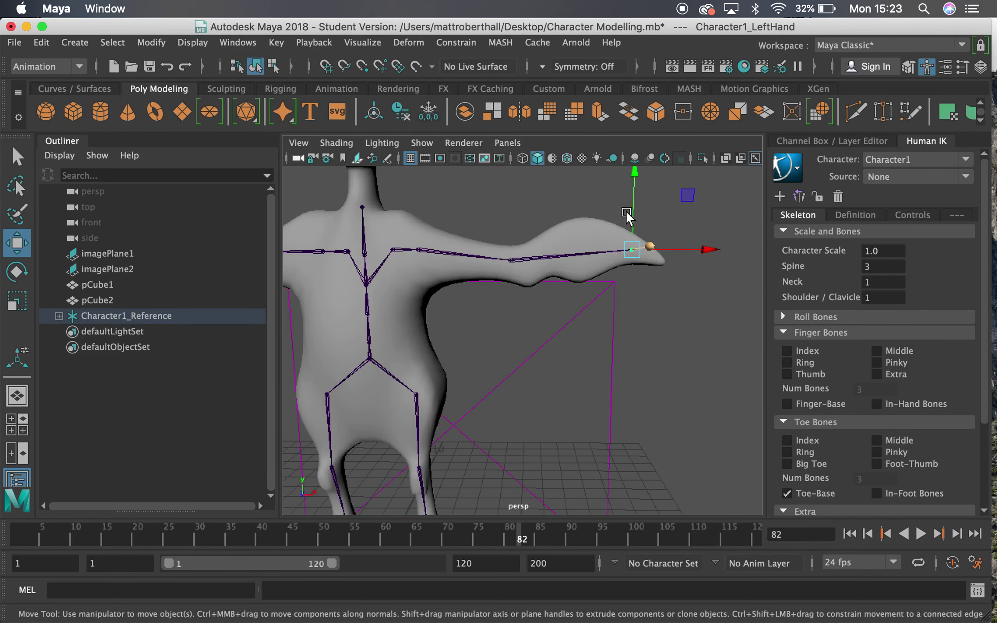
Fine-tune the heights of the left hand and forearm joints so that the arm chain runs nearly level
drag(635, 175, 631, 183)
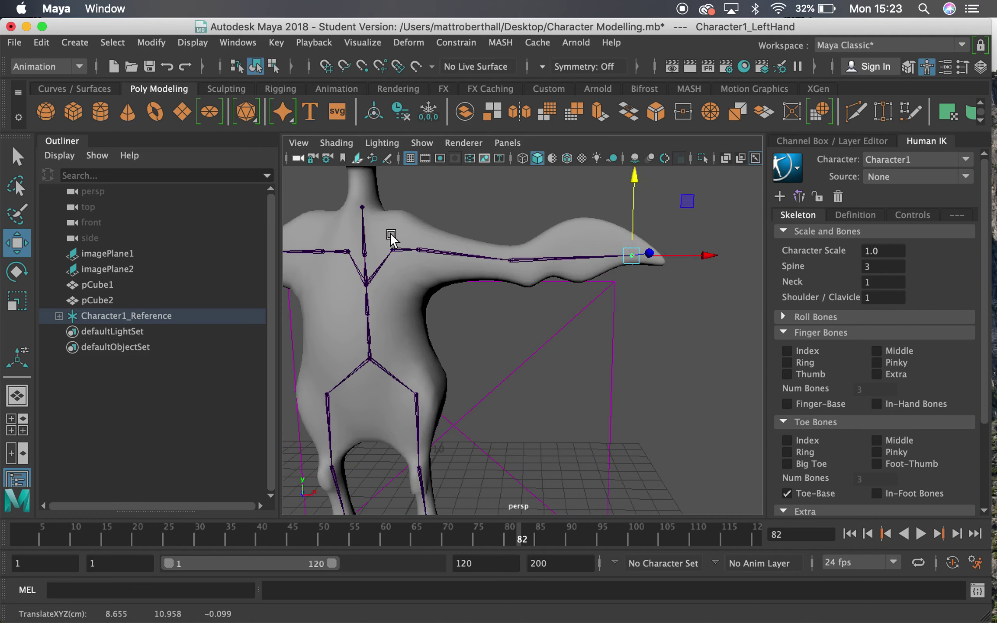
click(508, 255)
drag(510, 217, 507, 207)
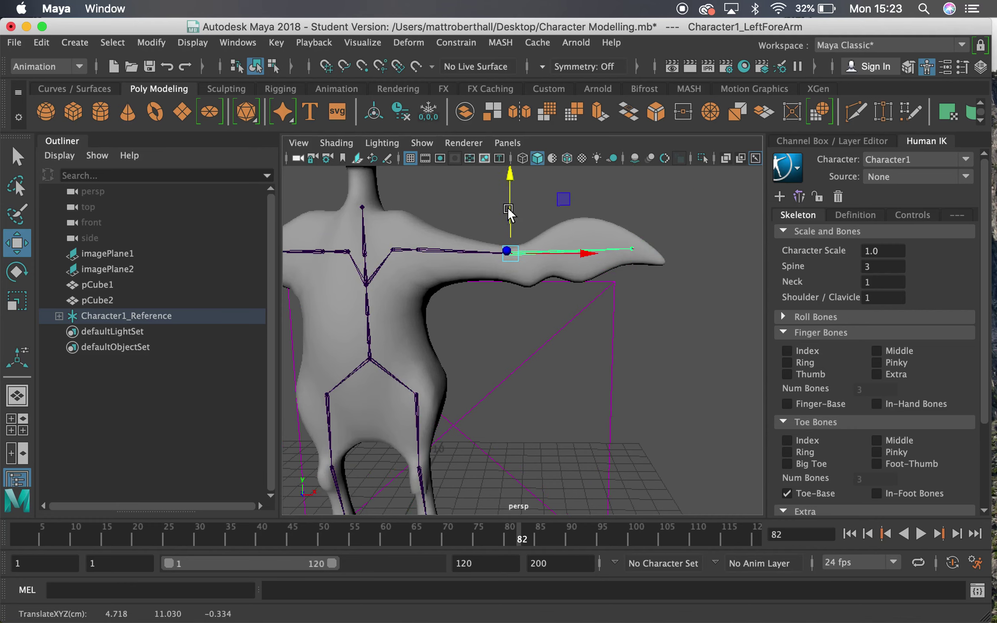
click(632, 247)
drag(634, 198, 633, 200)
Mirror the left arm's joint positions onto the right side of the skeleton
alt+drag(605, 248, 500, 244)
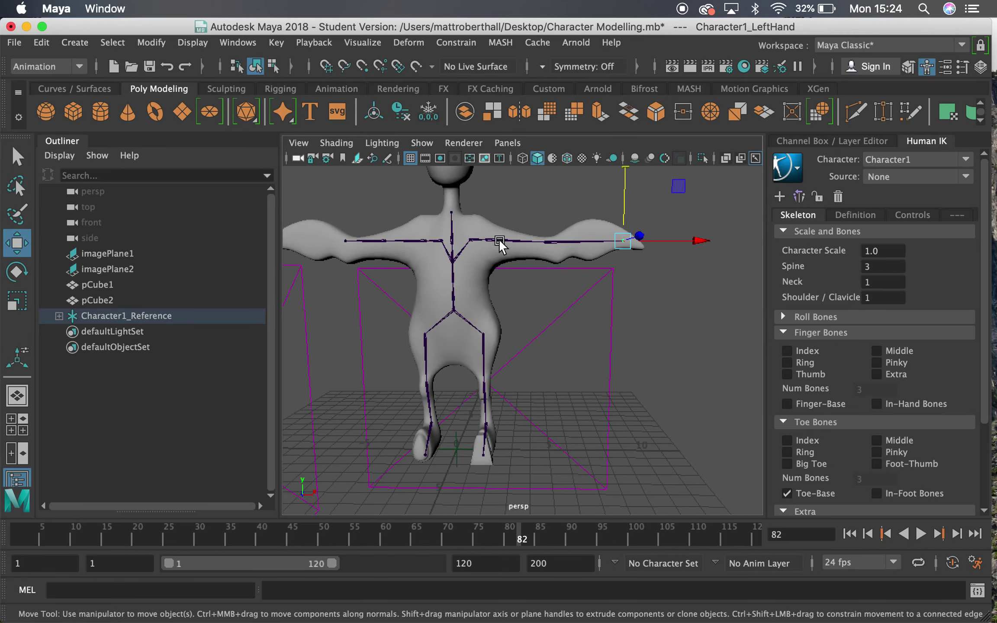
click(472, 236)
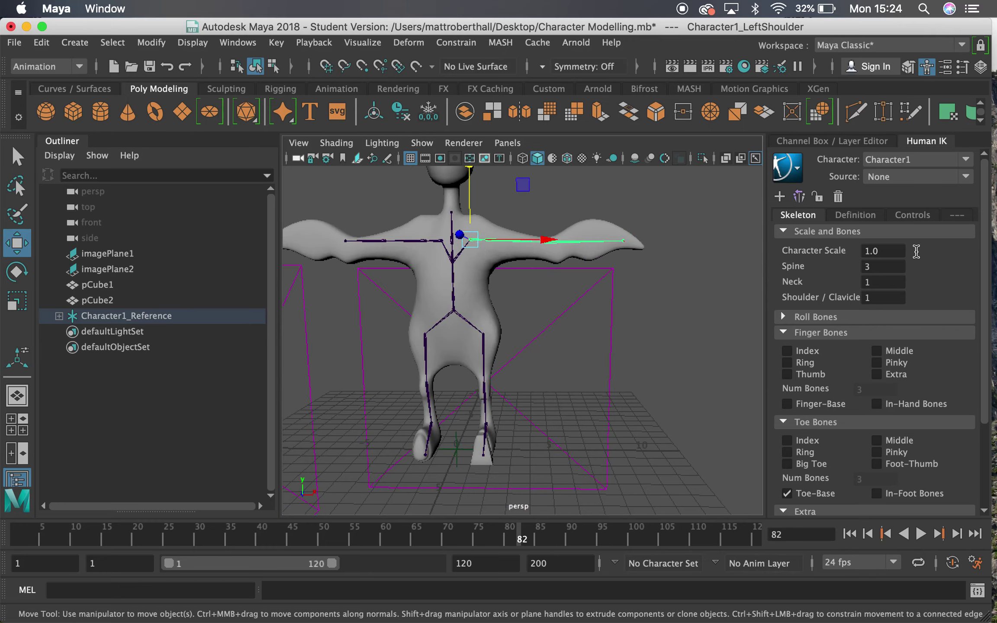
click(802, 197)
Raise the neck joint to the base of the mesh's neck
alt+drag(515, 284, 514, 346)
alt+right_drag(563, 375, 649, 407)
alt+middle_drag(558, 292, 533, 361)
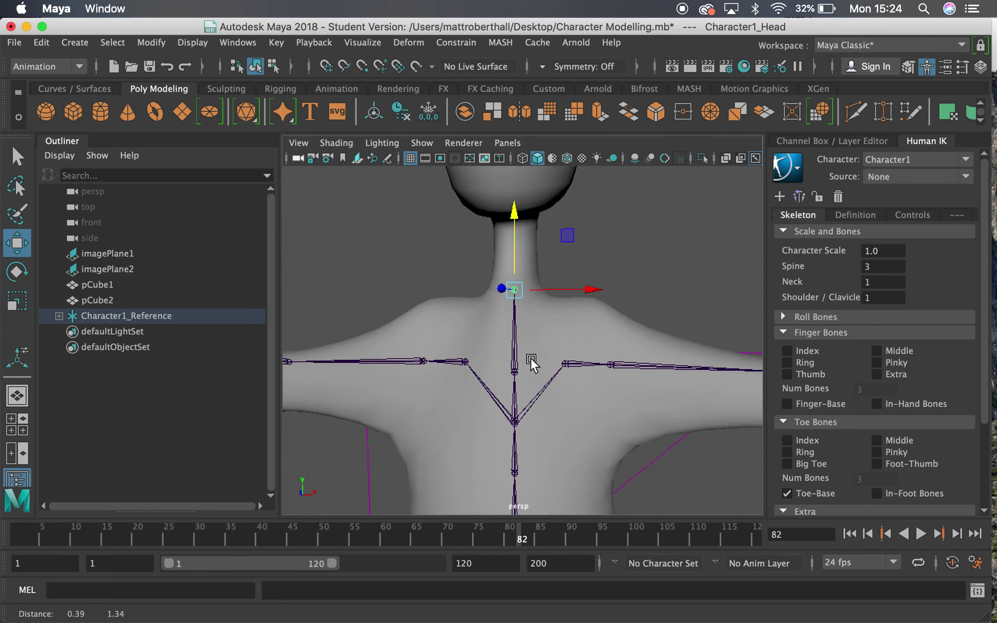
click(515, 371)
drag(513, 295, 475, 229)
Raise the head joint to the top of the neck, at the base of the head mesh
key(q)
click(479, 220)
key(w)
alt+middle_drag(524, 241, 542, 333)
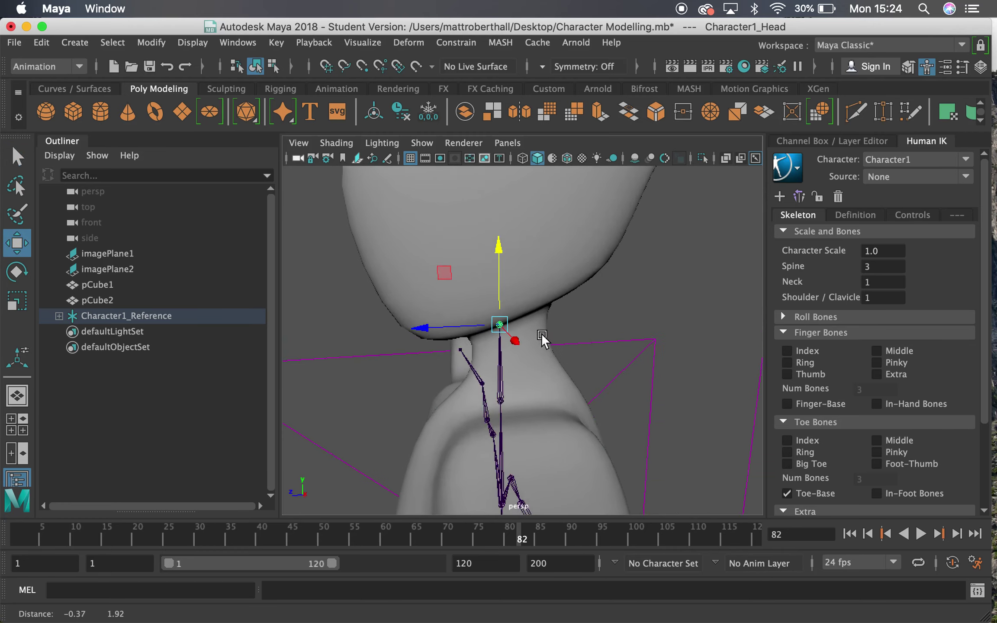
drag(502, 241, 679, 373)
alt+right_drag(680, 373, 568, 365)
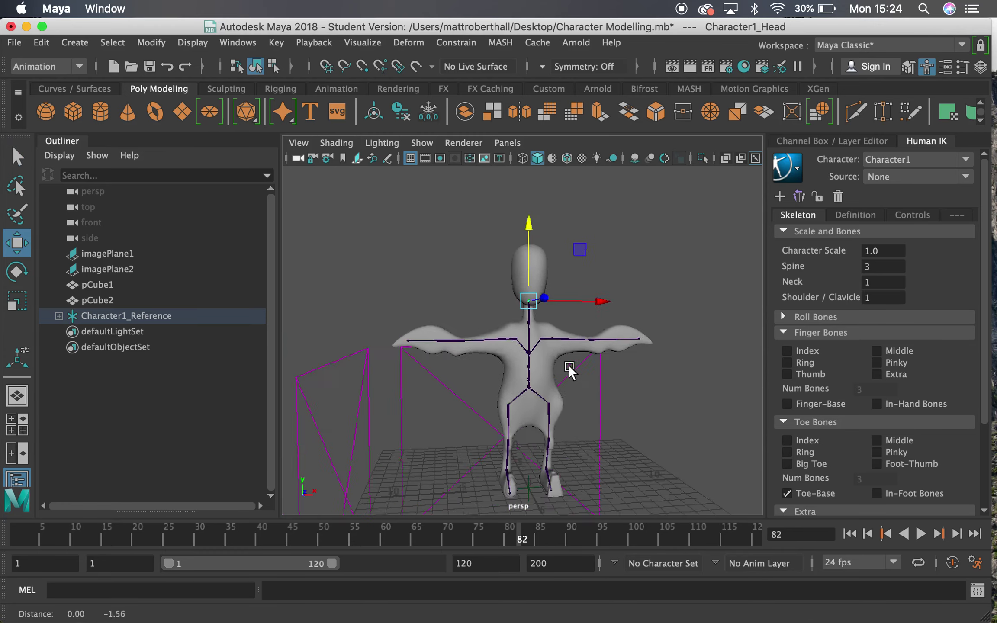
alt+drag(569, 364, 512, 336)
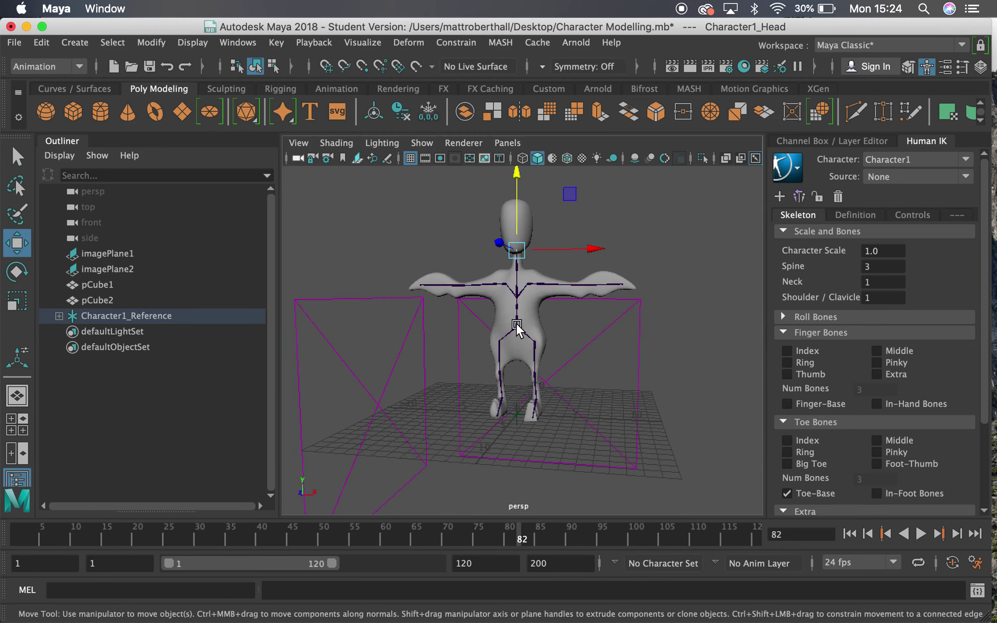
Bind the body mesh pCube1 to the skeleton from the hips joint using Bind Skin with max influences set to 3
click(518, 330)
alt+right_drag(538, 349, 567, 338)
key(q)
alt+middle_drag(568, 338, 535, 368)
click(529, 356)
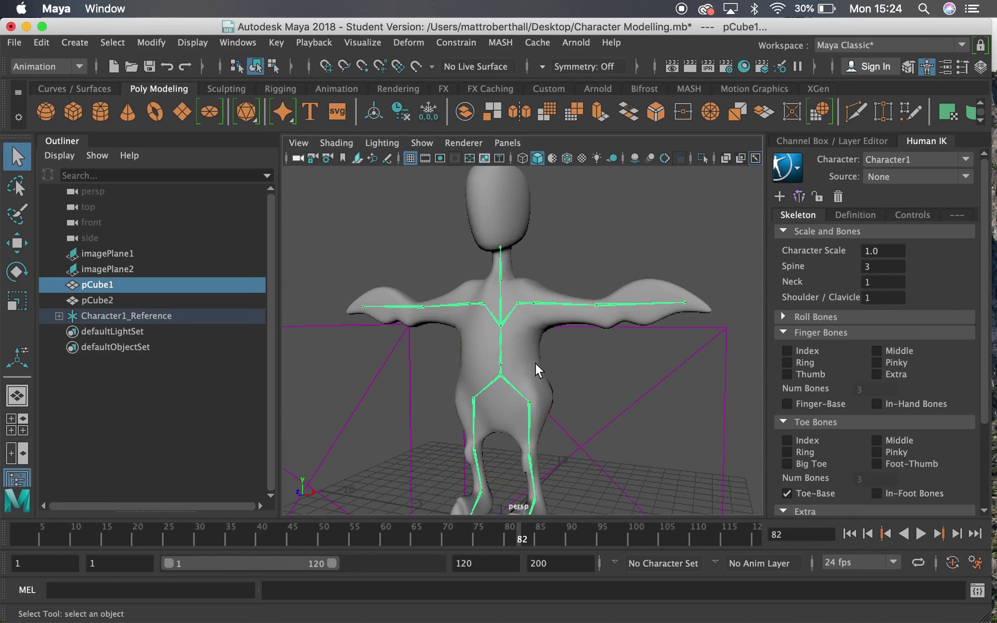
click(61, 65)
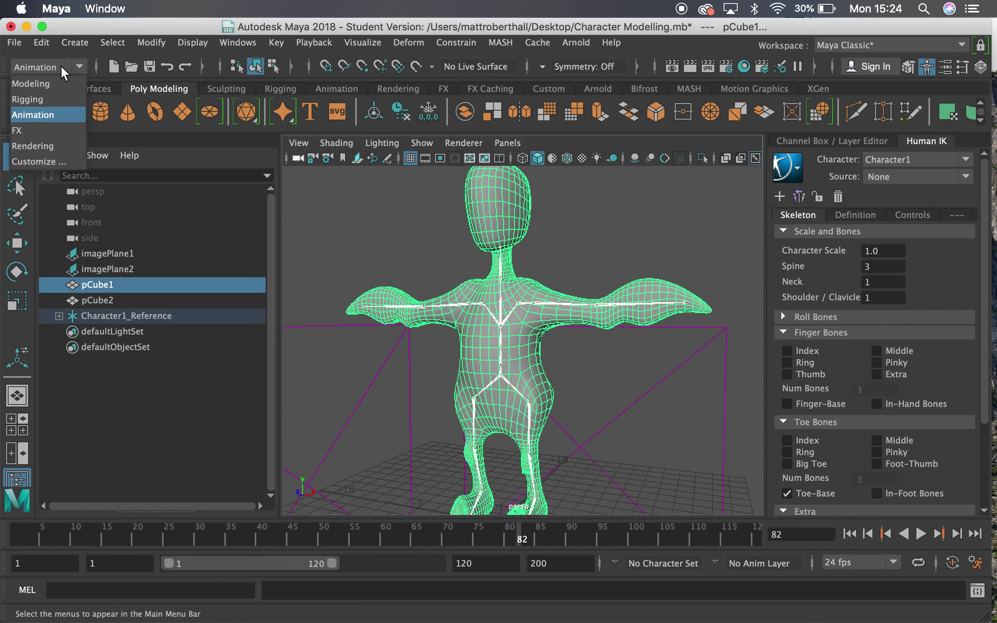
click(40, 99)
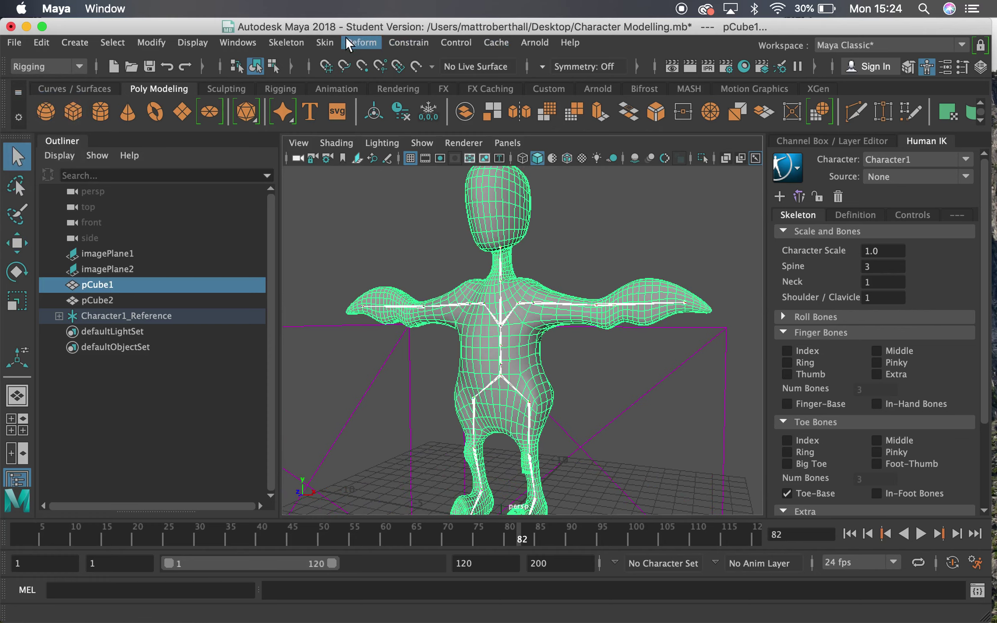
click(327, 40)
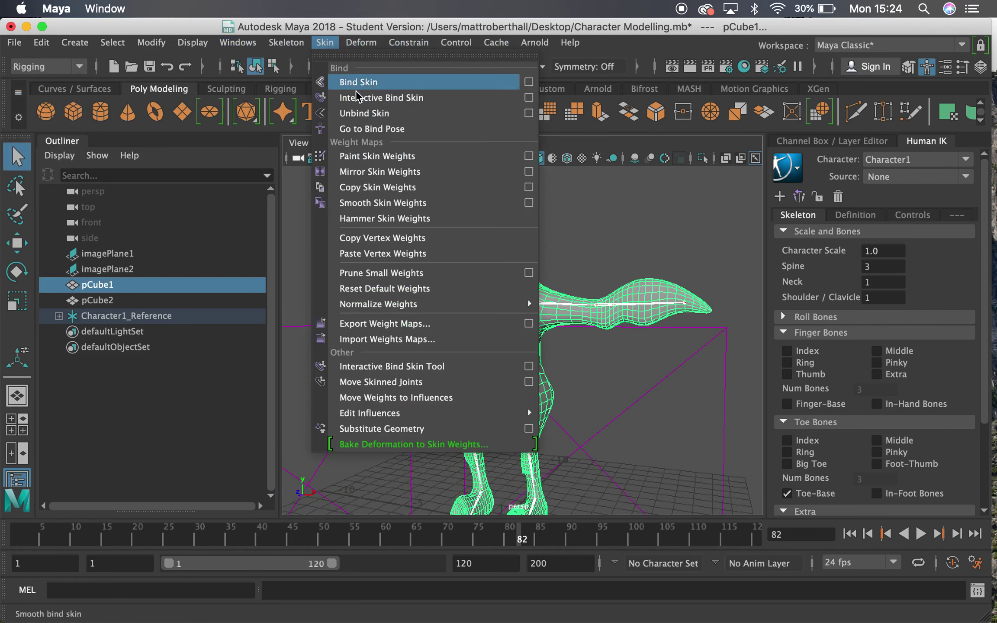
click(528, 81)
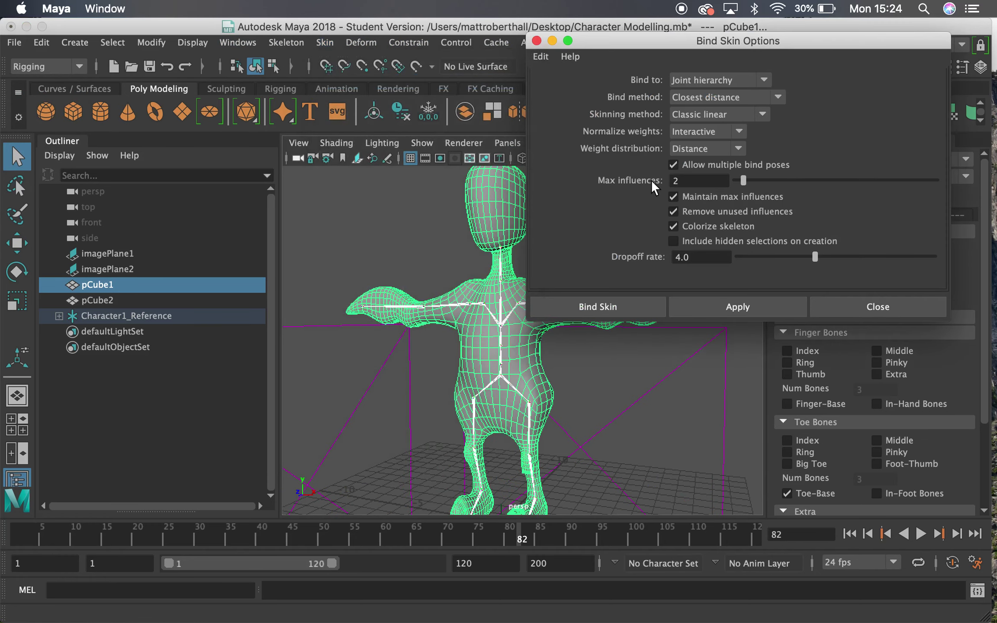
click(680, 179)
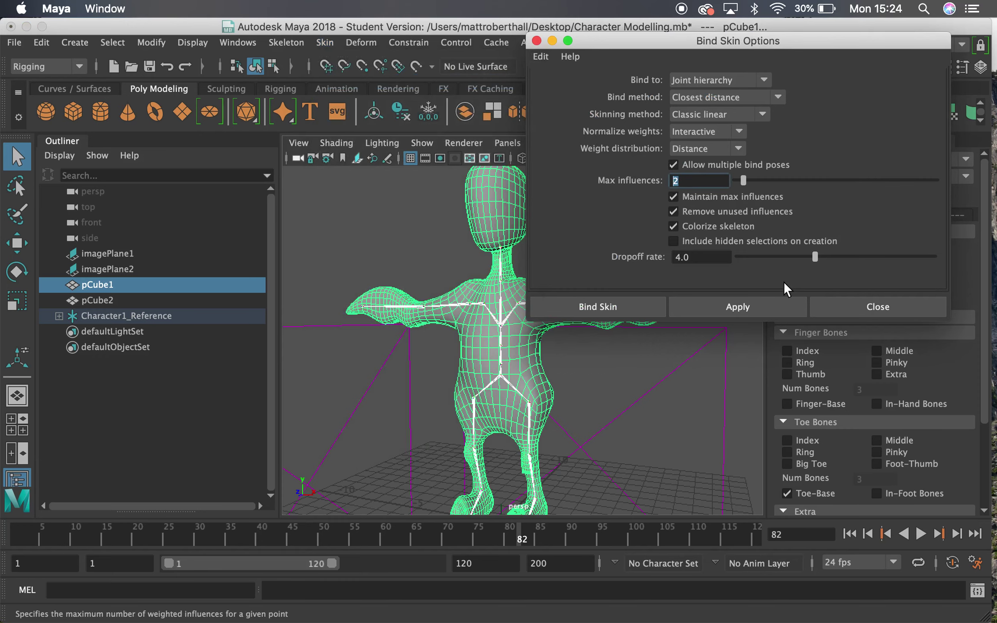
text(3)
click(614, 313)
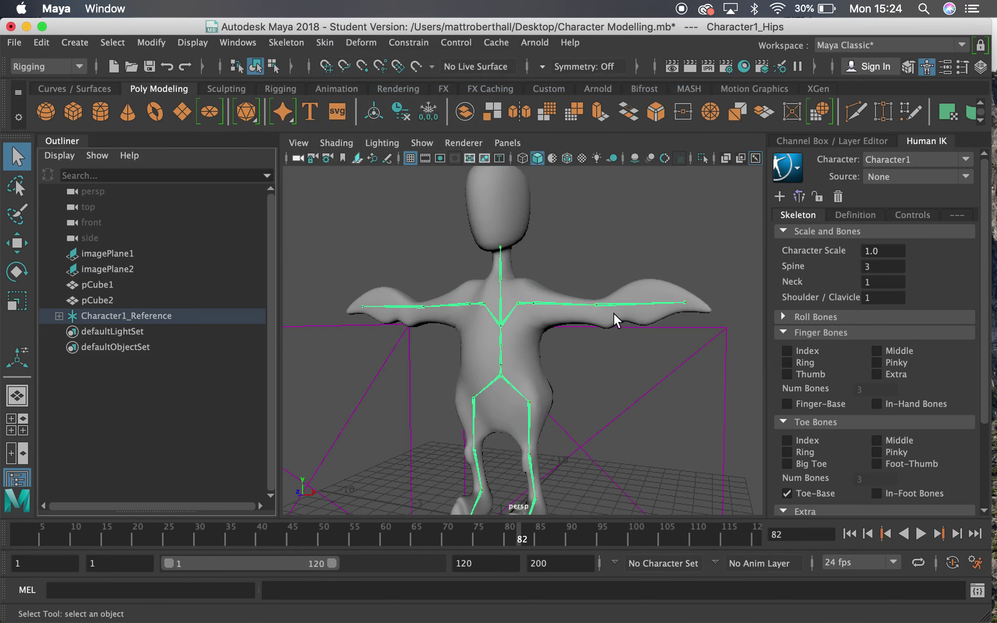
Test the skin binding by rotating the left shoulder joint downwards, and undo the rotation
click(528, 298)
alt+drag(527, 303, 563, 296)
key(e)
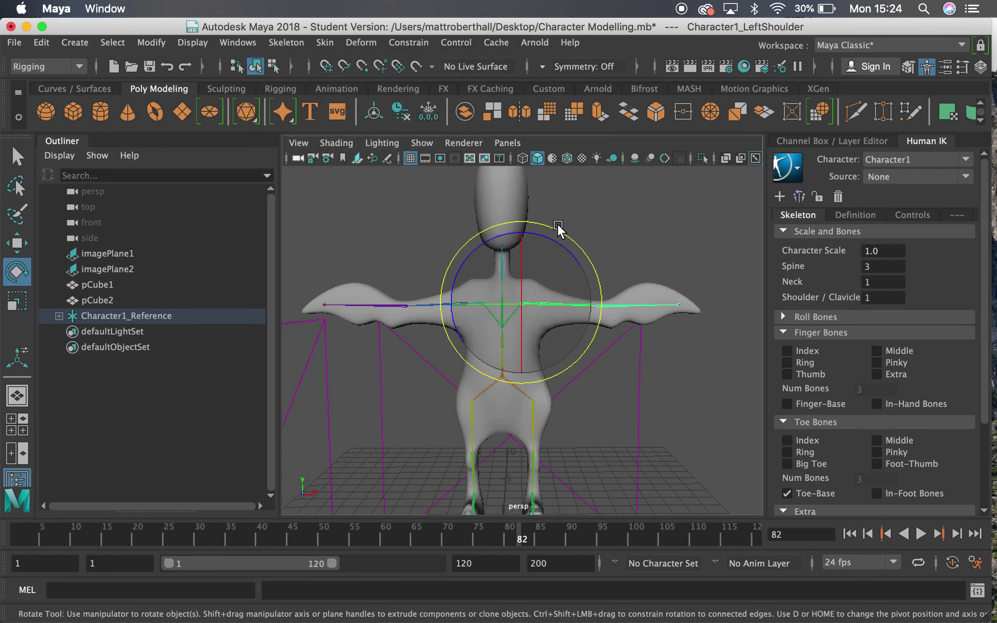
mouse_move(550, 234)
mouse_down()
mouse_move(508, 216)
mouse_move(547, 251)
mouse_up()
key(z)
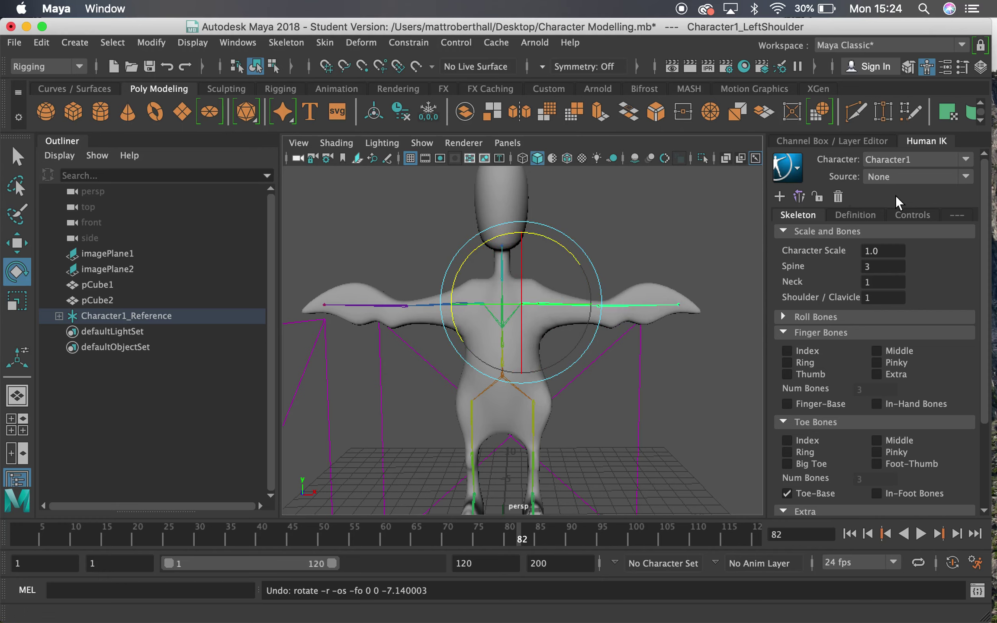
Review the HumanIK character definition and create a control rig for Character1
click(849, 215)
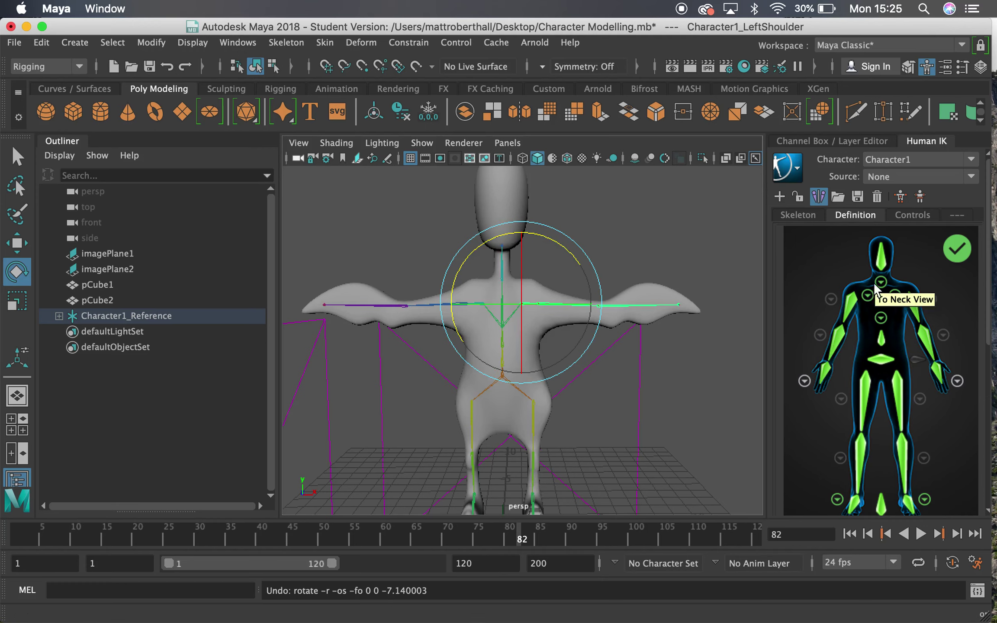
click(797, 213)
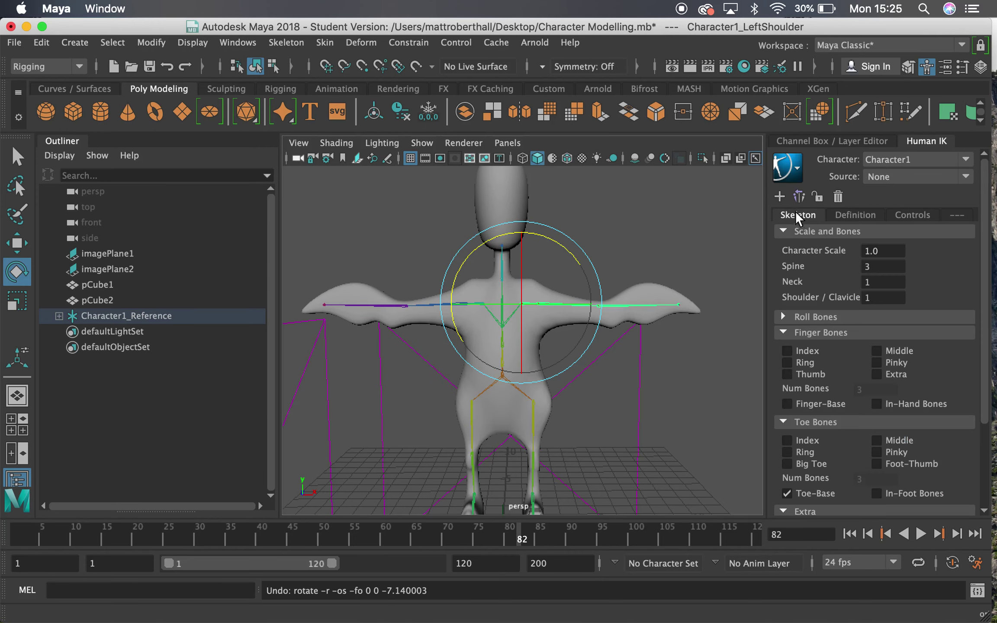
click(848, 214)
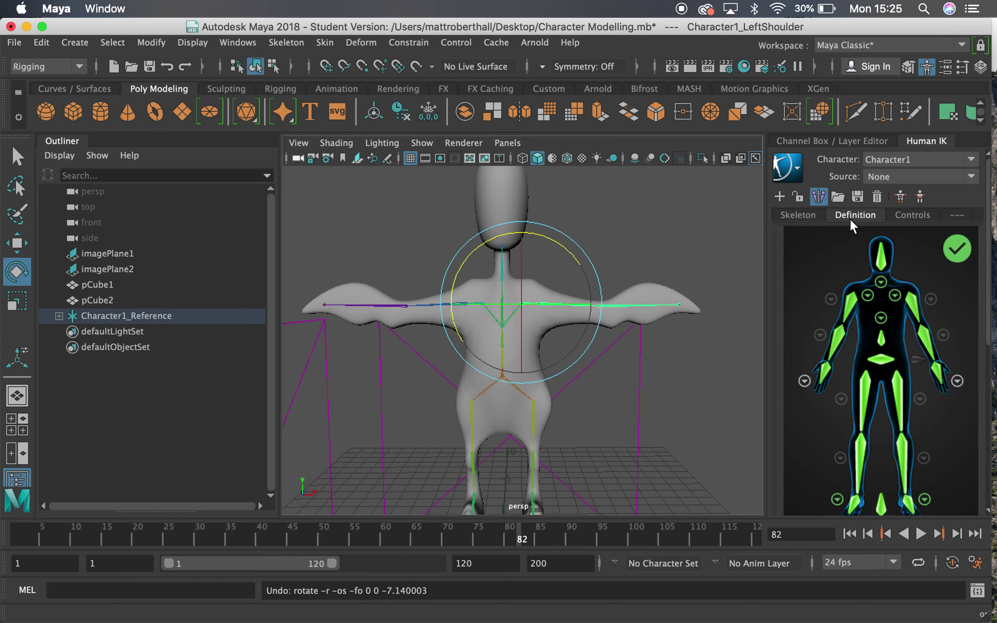
click(900, 197)
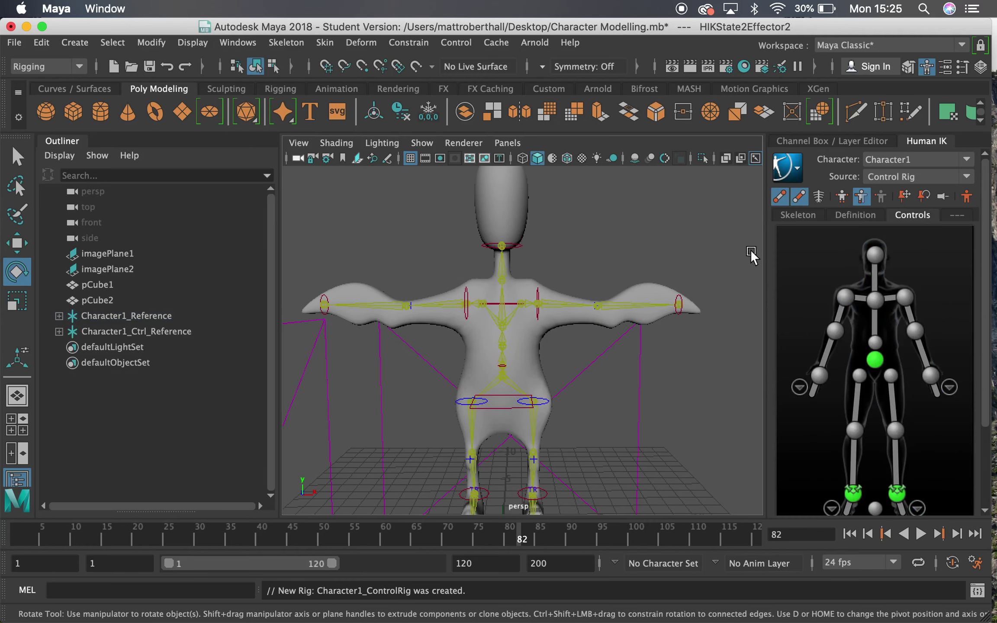
Move the control rig's hips effector to test how the legs bend while the feet stay pinned
alt+drag(556, 355, 575, 331)
click(875, 360)
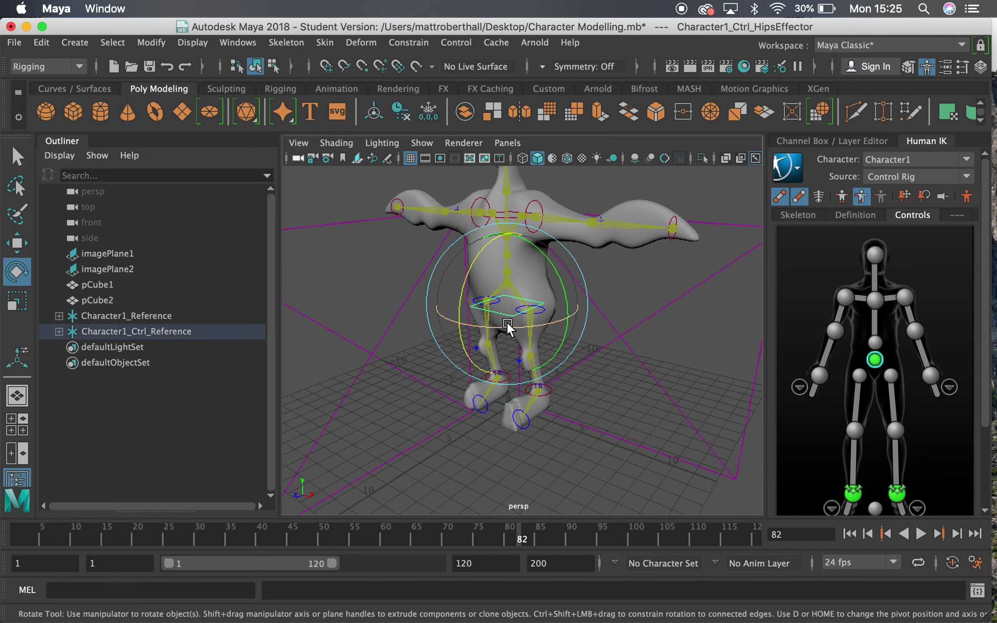
alt+drag(507, 329, 348, 338)
key(w)
alt+right_drag(348, 338, 493, 388)
alt+drag(493, 388, 528, 346)
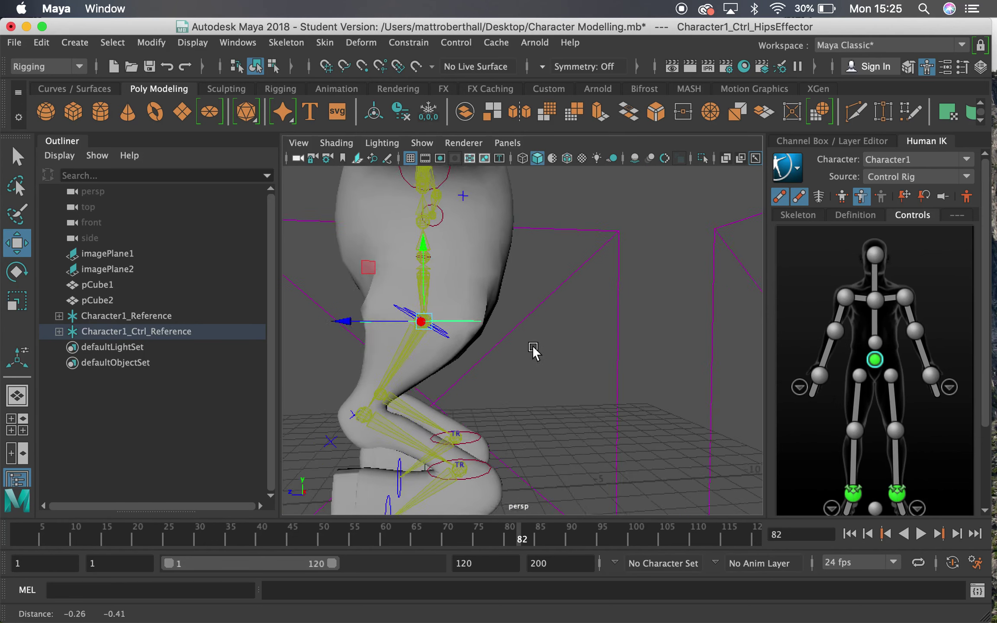
alt+right_drag(529, 346, 429, 286)
drag(431, 265, 526, 331)
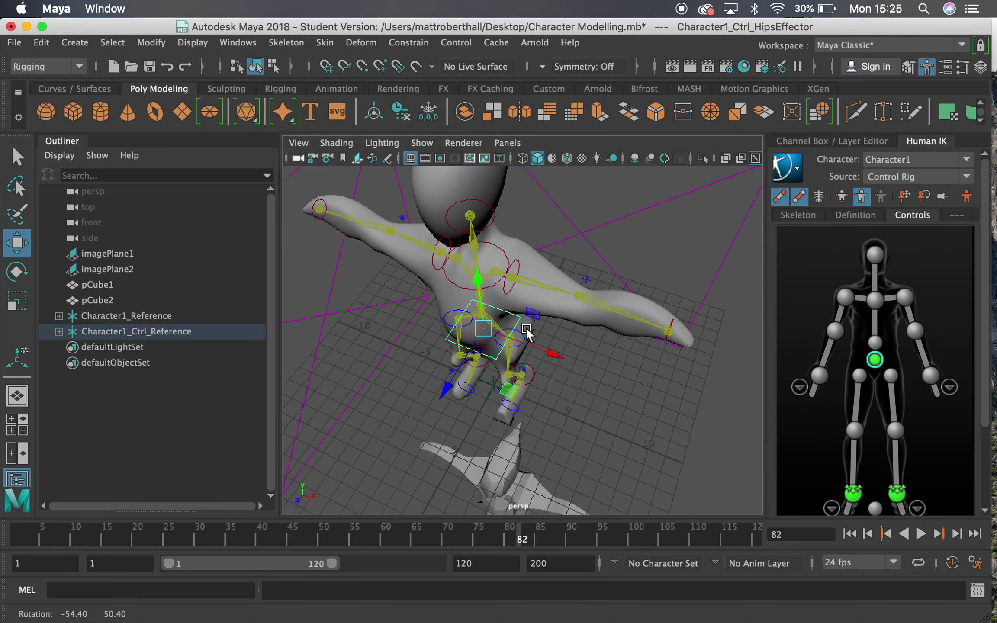
Move the right wrist effector forward and down to bend the character's right arm
click(931, 374)
drag(715, 393, 645, 349)
click(816, 378)
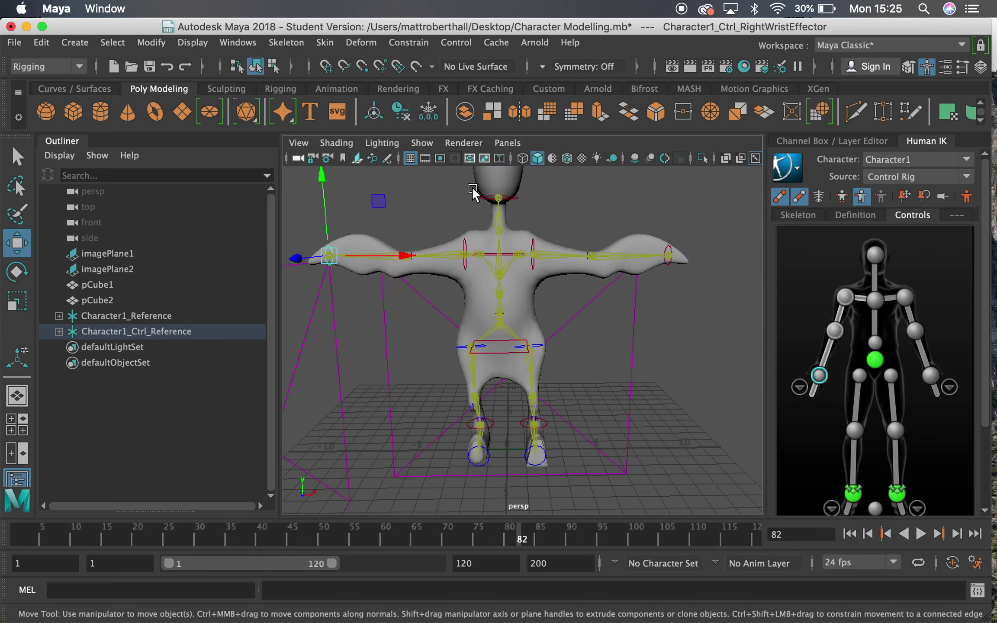
drag(330, 255, 476, 342)
Try raising the right elbow effector, and undo the move
click(836, 329)
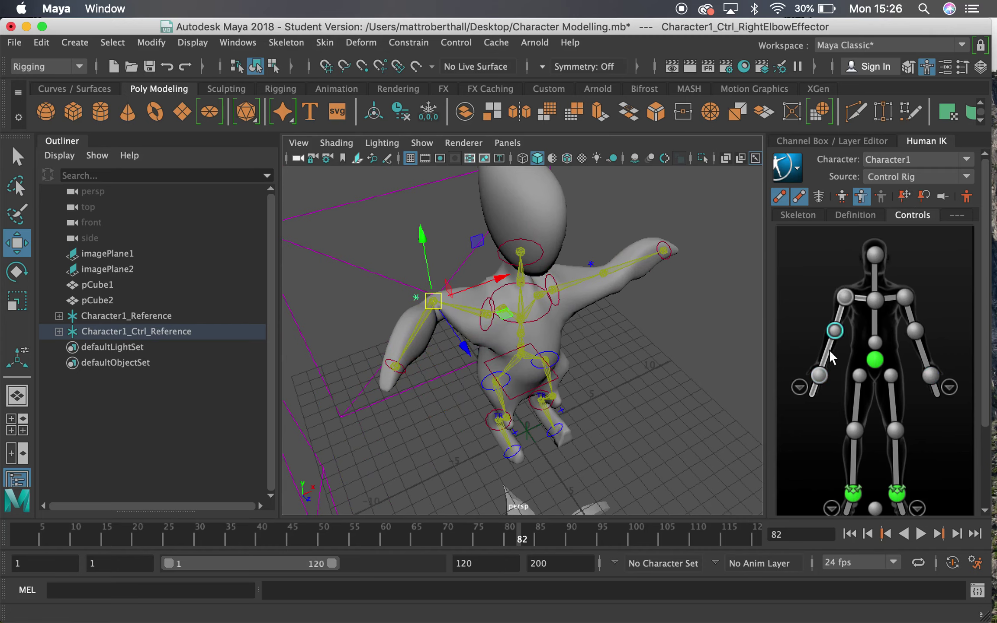
alt+drag(423, 312, 435, 224)
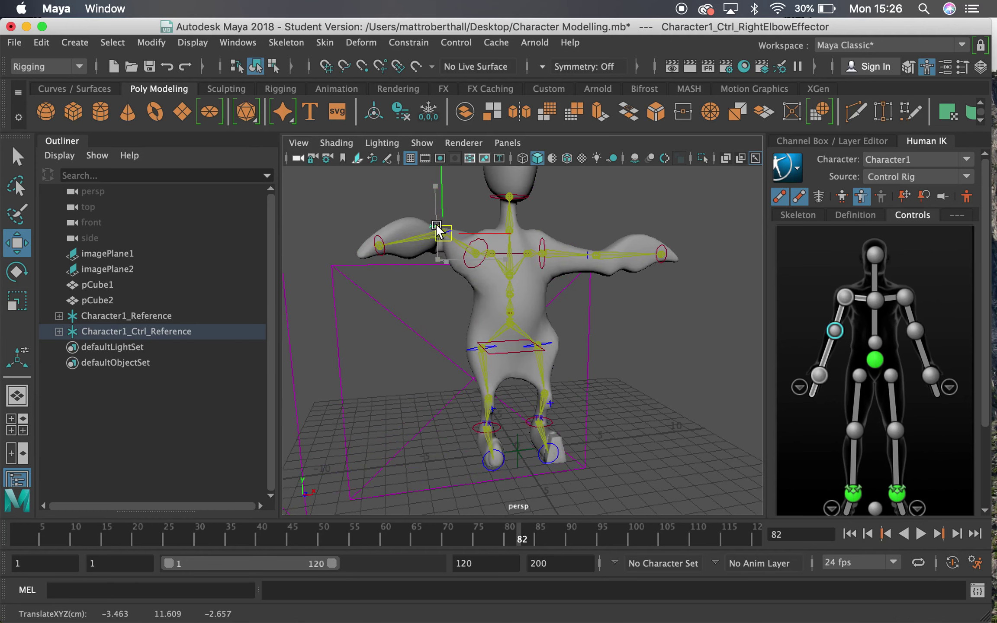
key(ctrl+z)
Pin both the translation and the rotation of the right wrist effector
click(819, 376)
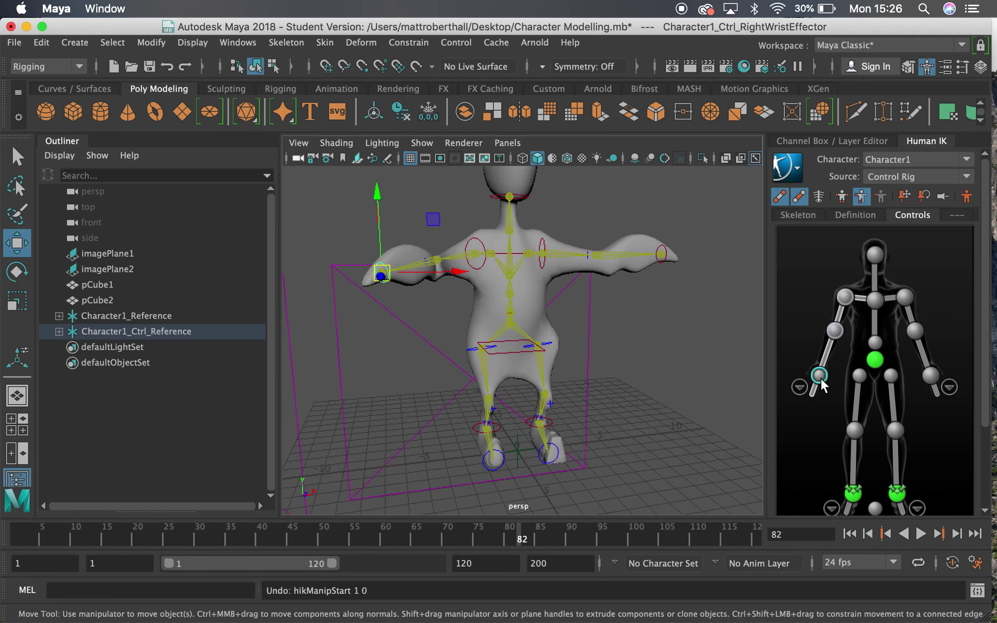
click(905, 197)
click(922, 195)
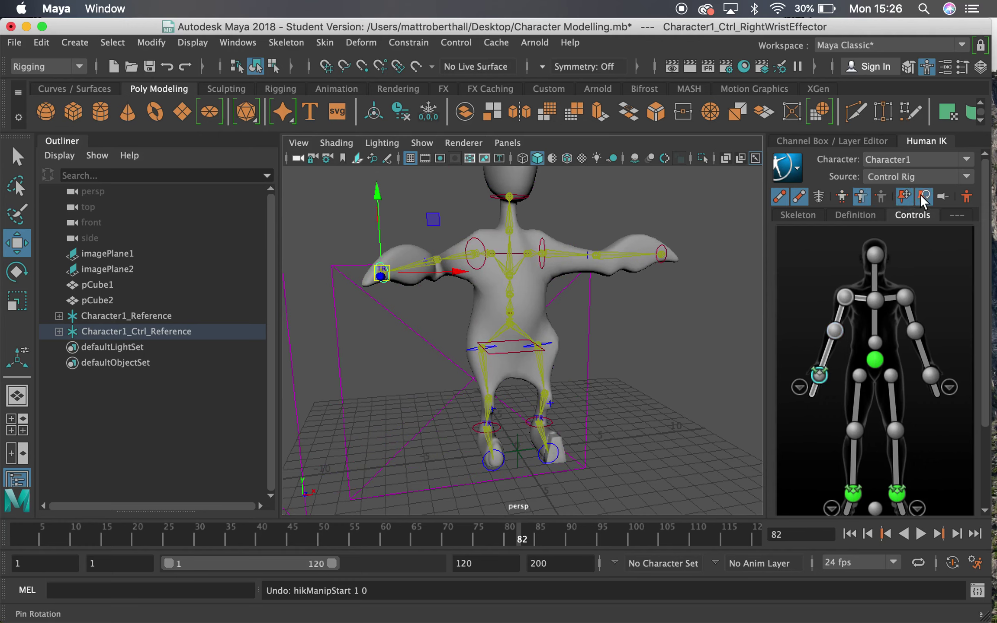
Move the right elbow and right shoulder effectors to test the arm with its wrist pinned, and check the pose from several angles
click(836, 330)
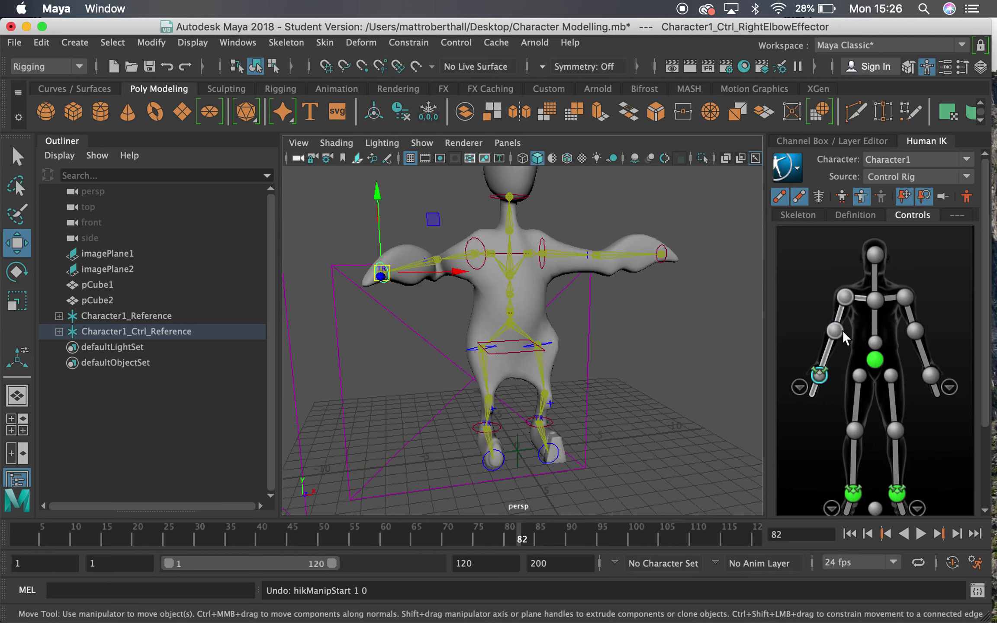
drag(435, 259, 369, 266)
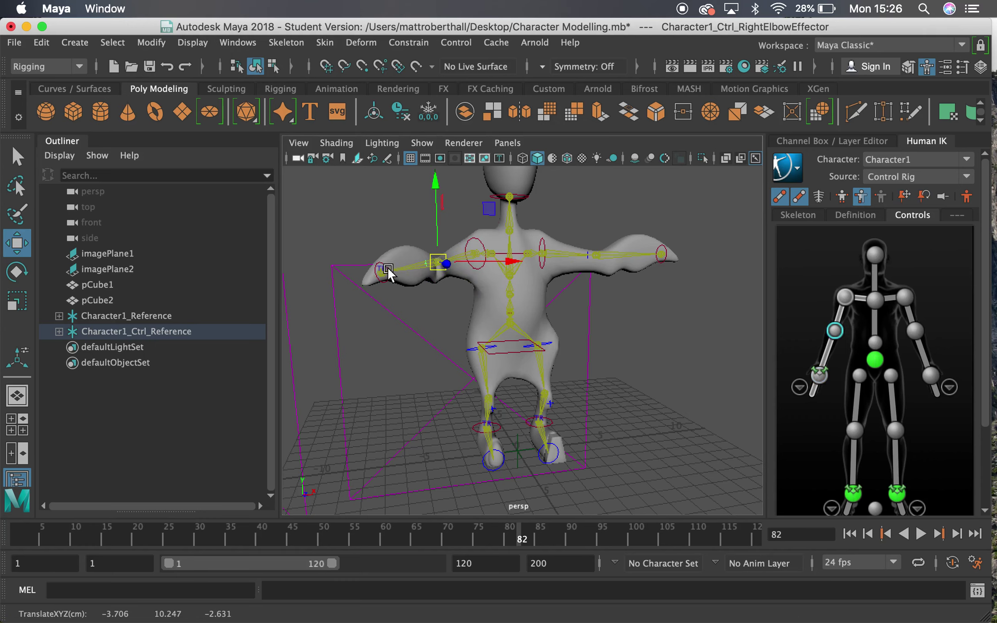
click(845, 298)
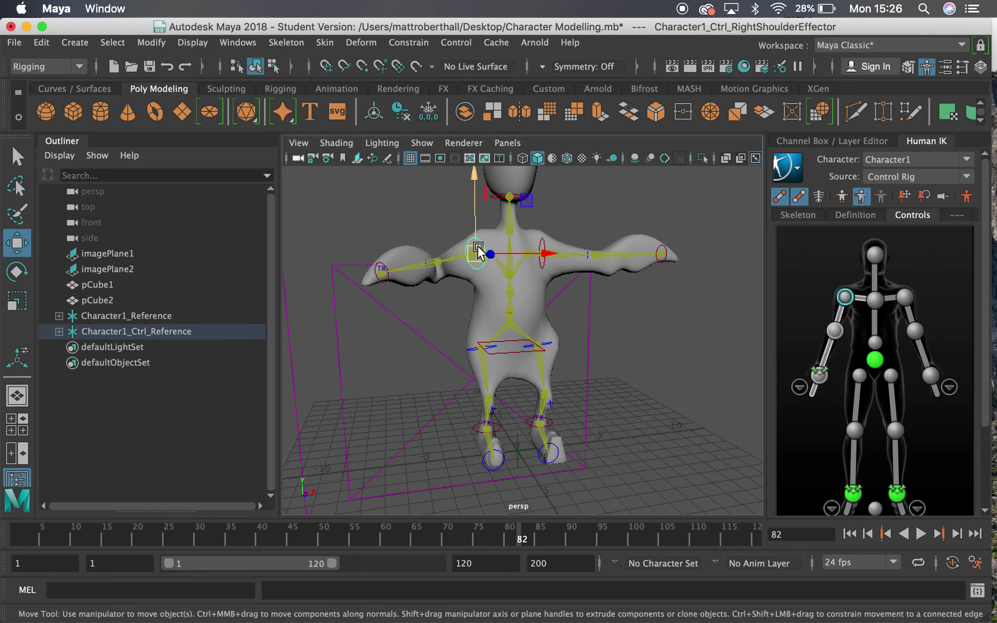
mouse_move(475, 249)
mouse_down()
mouse_move(498, 218)
mouse_move(483, 230)
mouse_up()
alt+right_drag(498, 331, 438, 317)
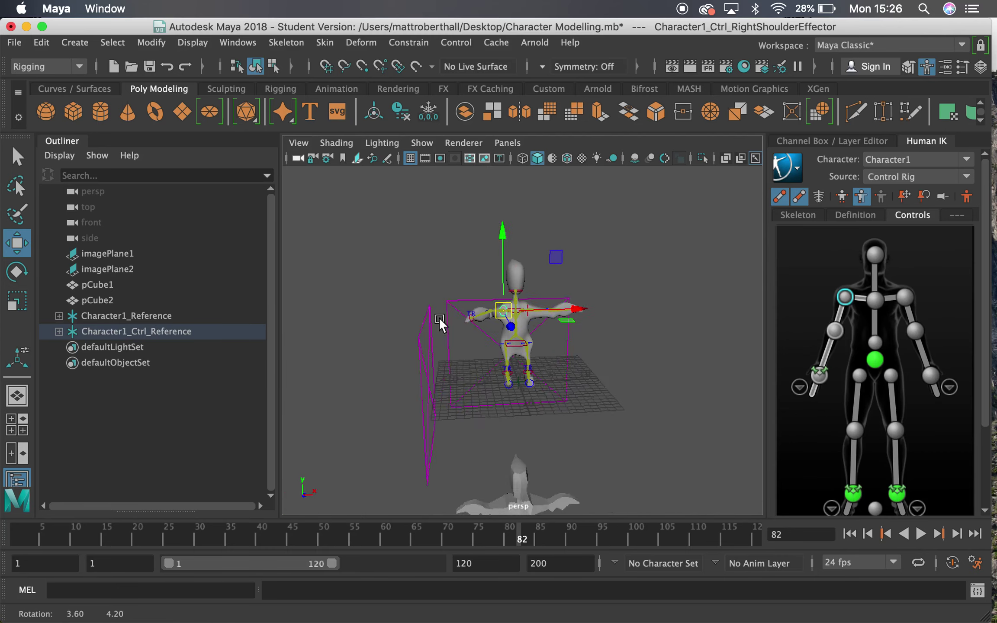
alt+drag(439, 317, 390, 322)
alt+right_drag(391, 321, 462, 369)
alt+drag(463, 372, 530, 368)
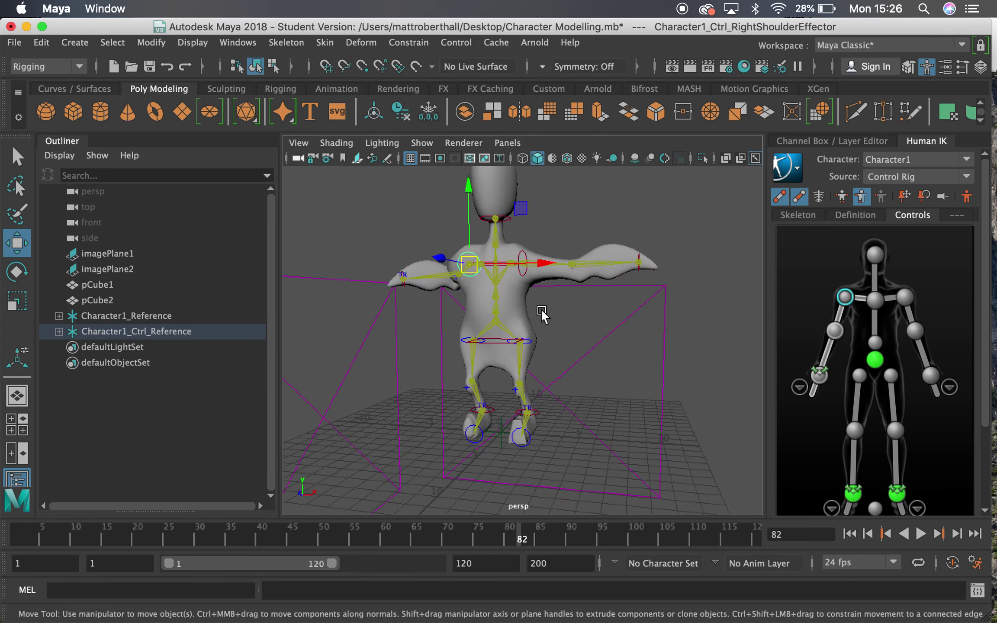
alt+drag(517, 323, 587, 377)
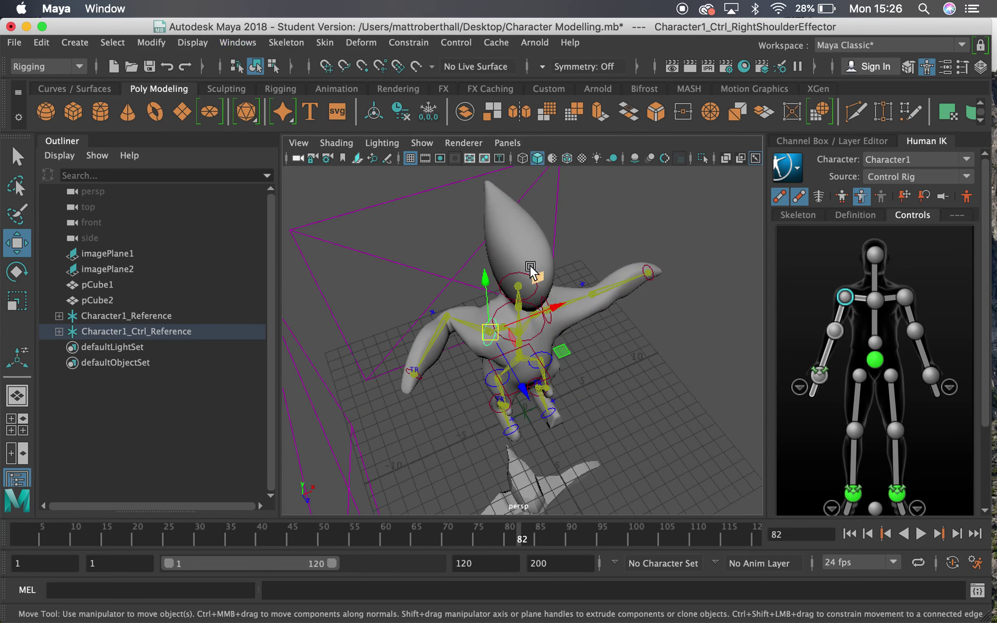